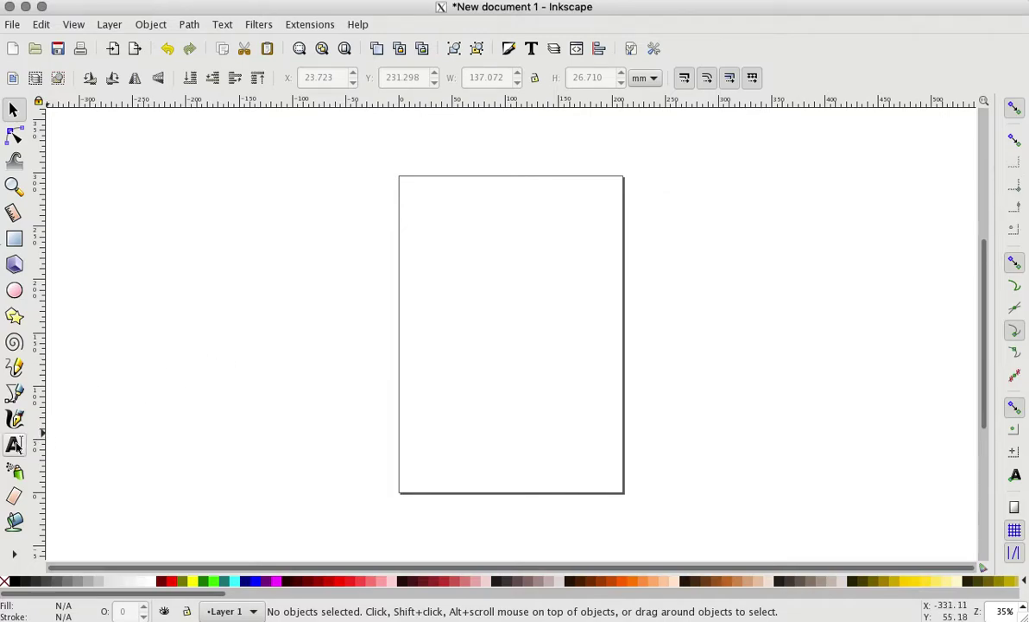
Switch to the Text tool, set to the 'hey girl' font at size 100.
left_click(21, 443)
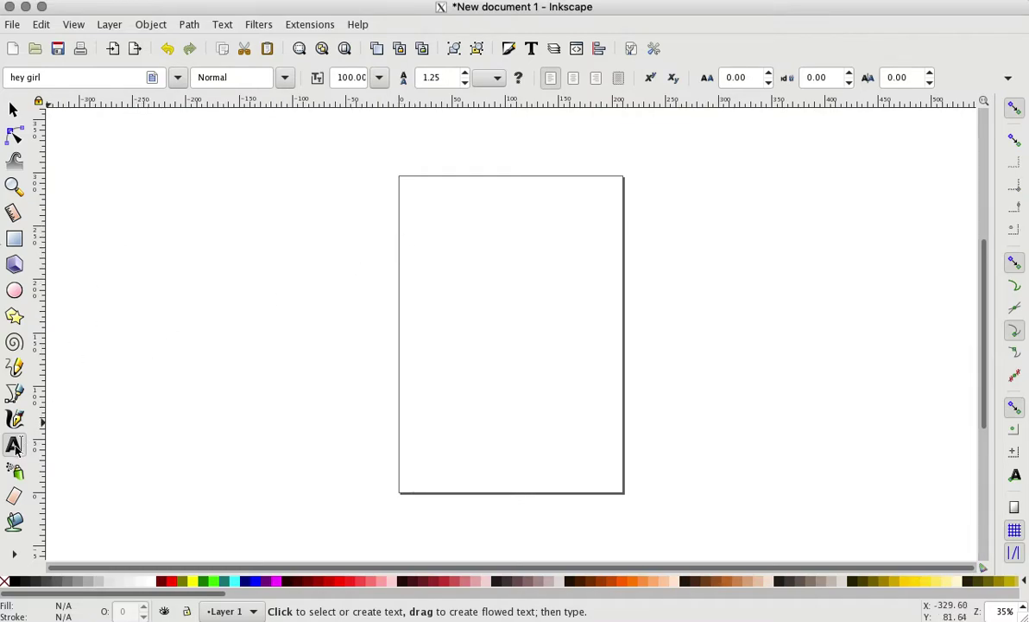
Type 'Merry Christmas' on a line near the top of the page.
left_click(427, 211)
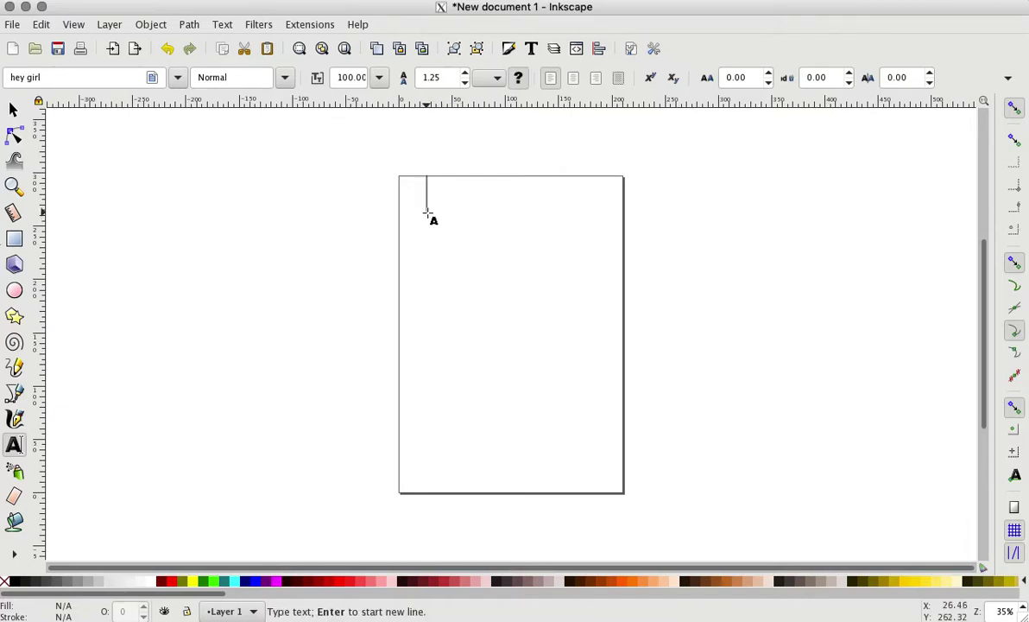
type("Mer")
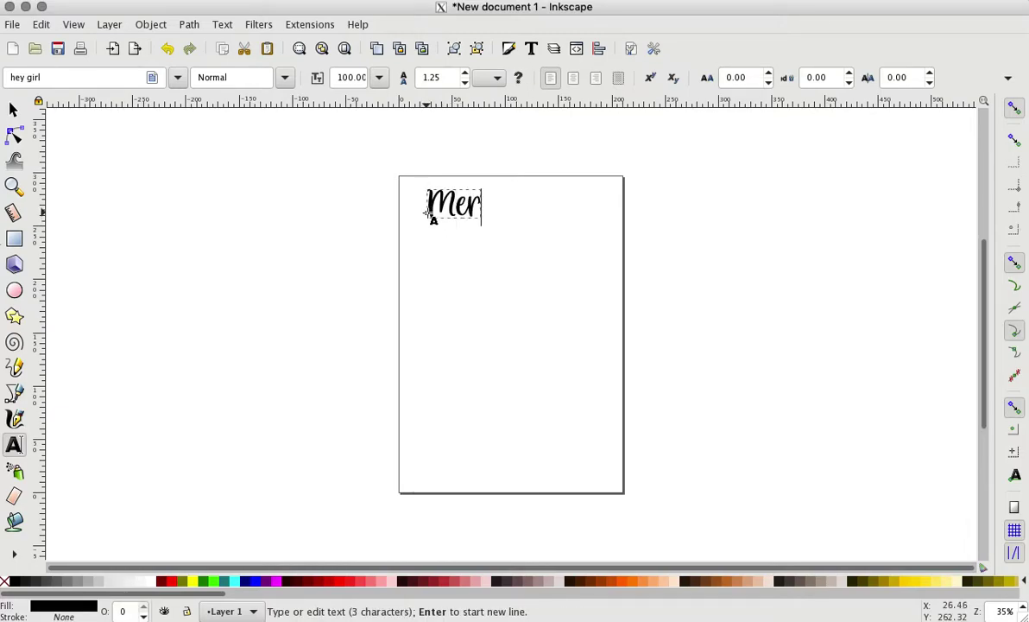
type("ry Chr")
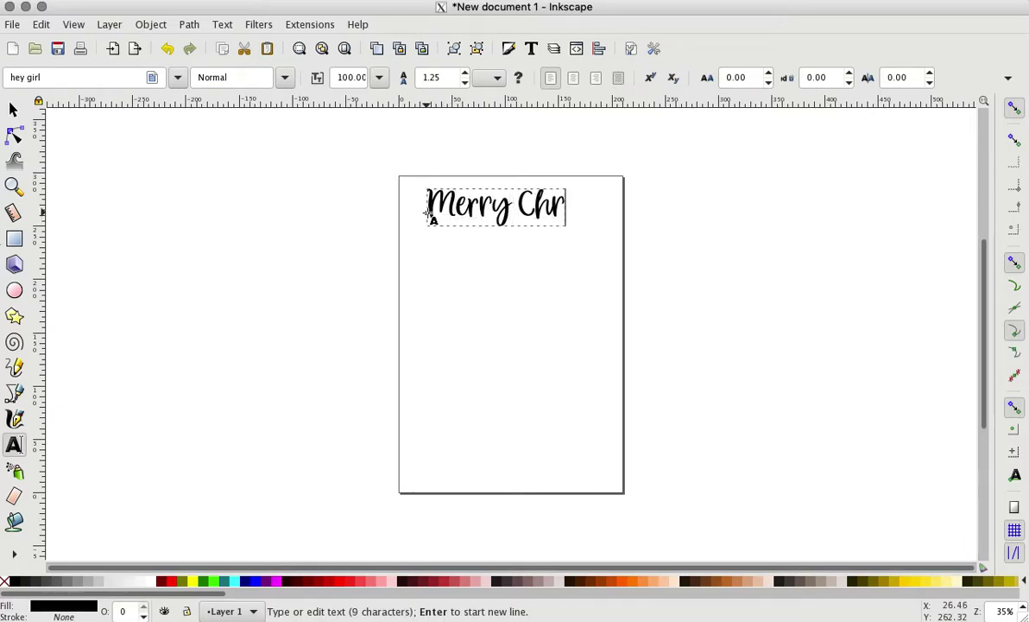
type("istma")
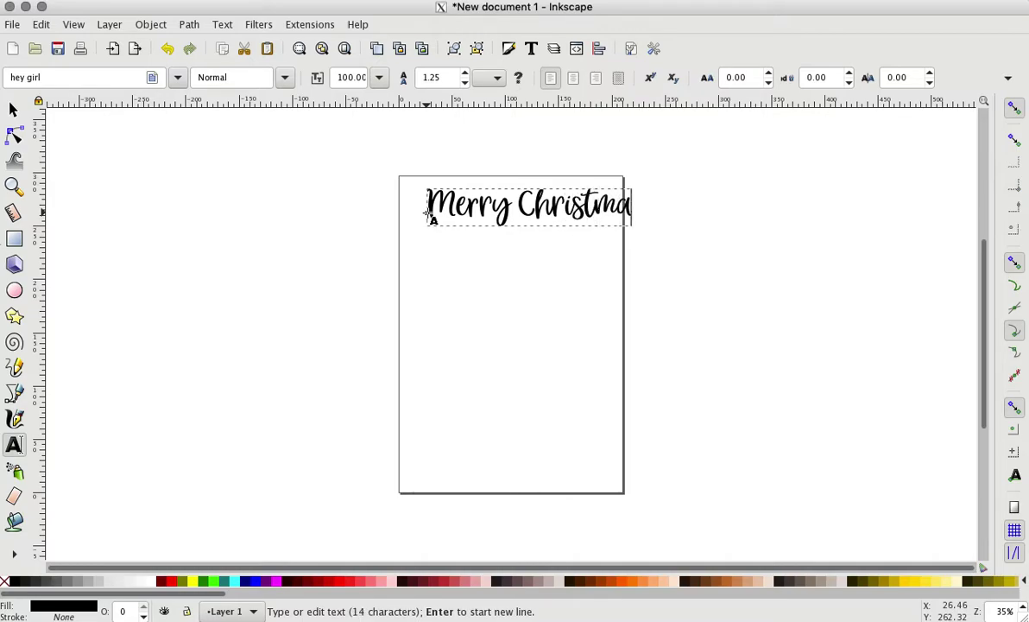
type("s")
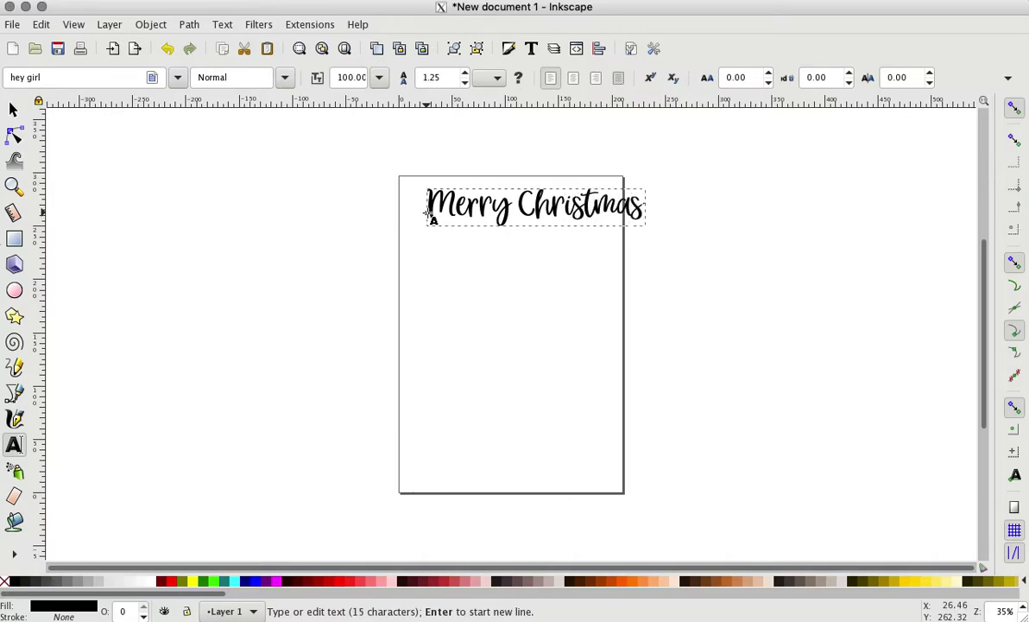
Scale the text down to 182.425 × 30.911 mm and center it near the page top.
left_click(14, 117)
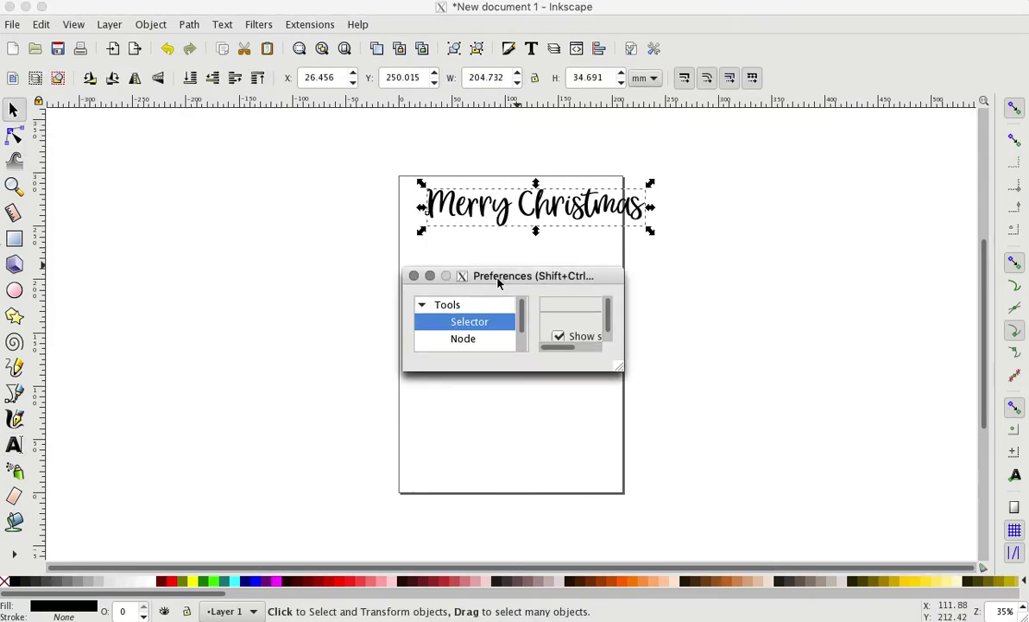
left_click(415, 276)
left_click_drag(496, 233, 472, 262)
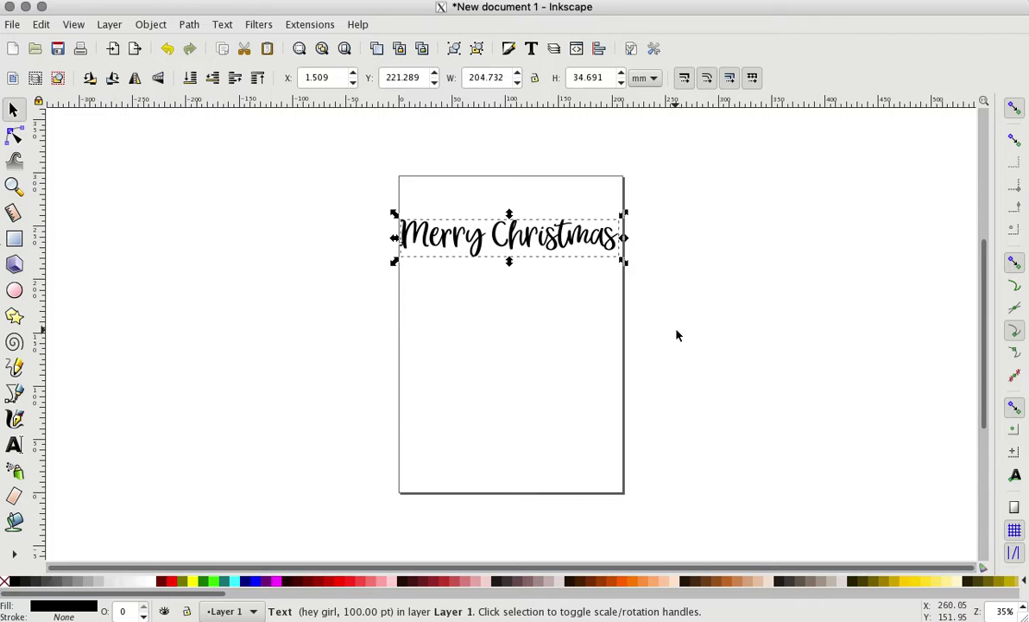
mouse_move(624, 262)
left_mouse_down()
mouse_move(611, 257)
mouse_move(628, 268)
left_mouse_up()
left_click_drag(546, 237, 558, 236)
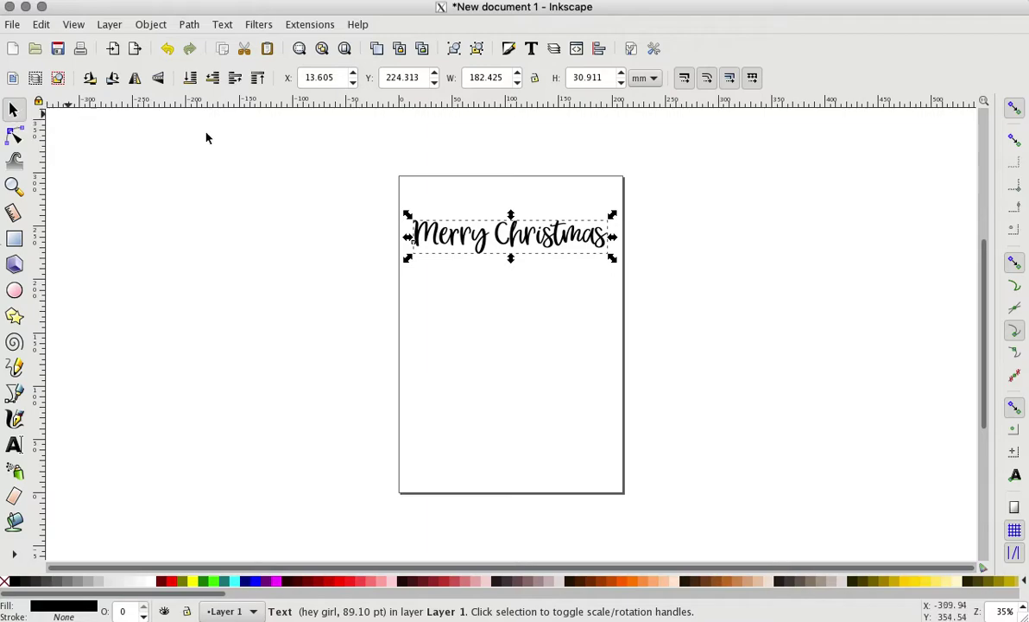
left_click_drag(541, 245, 548, 233)
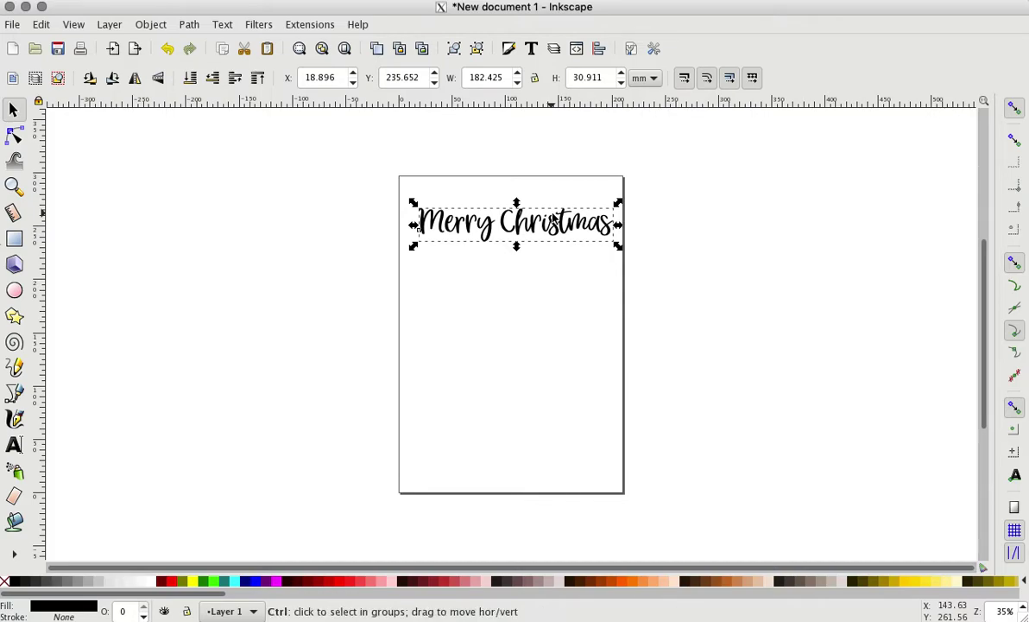
Duplicate the text, move the copy straight below the original, and reselect the top line.
key("ctrl+d")
left_click_drag(547, 234, 535, 292)
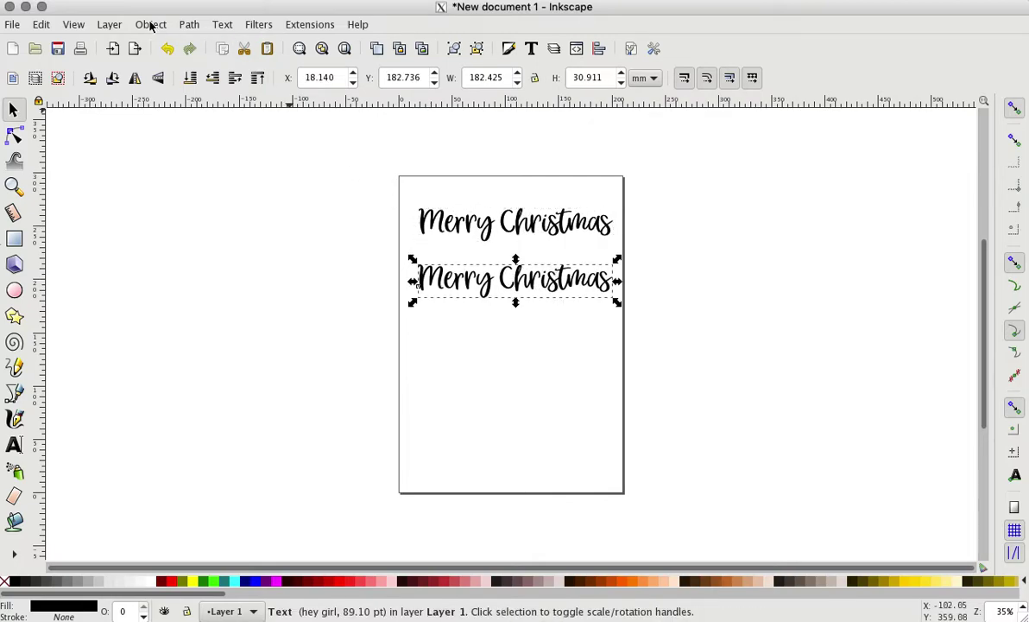
left_click(41, 28)
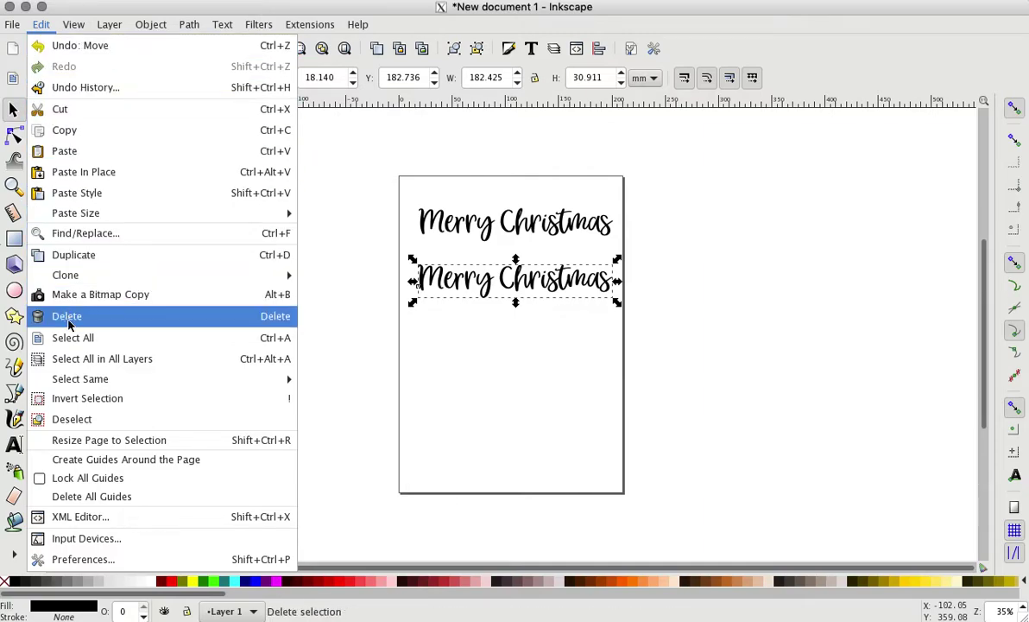
left_click(671, 253)
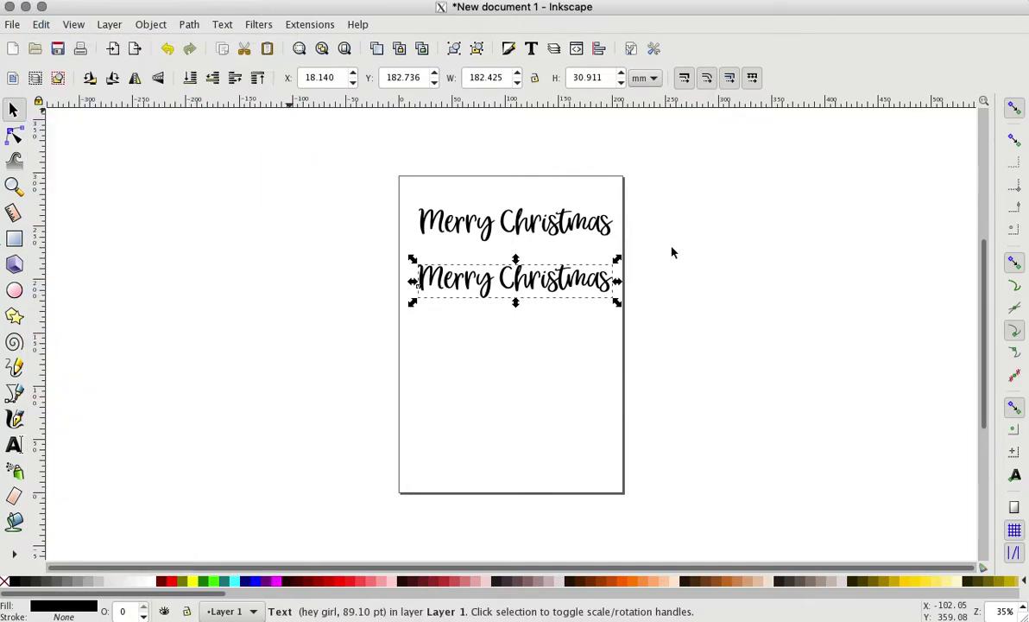
left_click(503, 373)
left_click(488, 231)
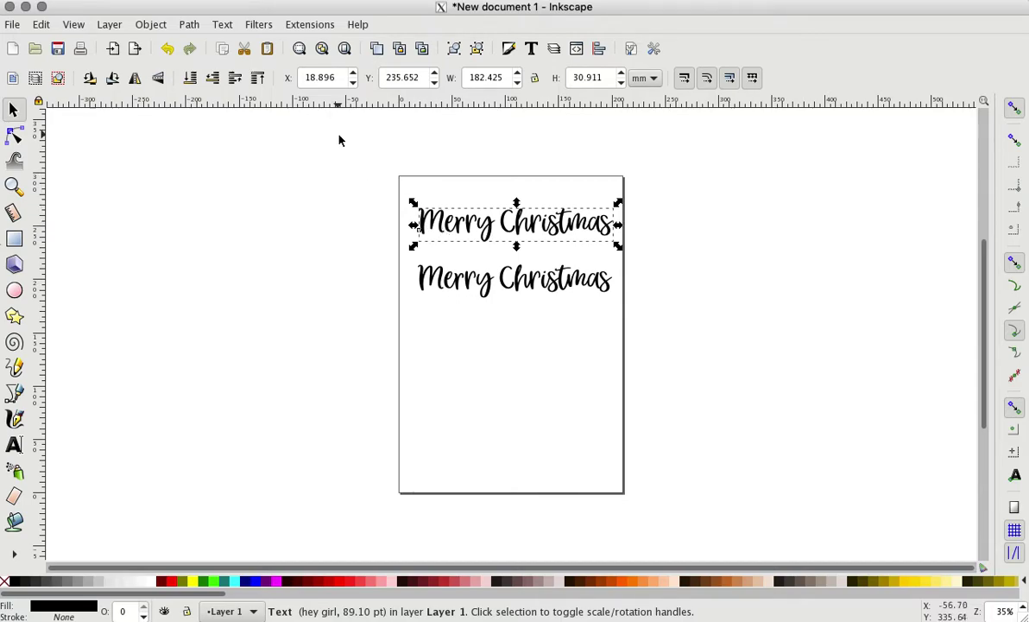
Fill the lower line red (#FF0000), then reselect the upper black line.
left_click(461, 295)
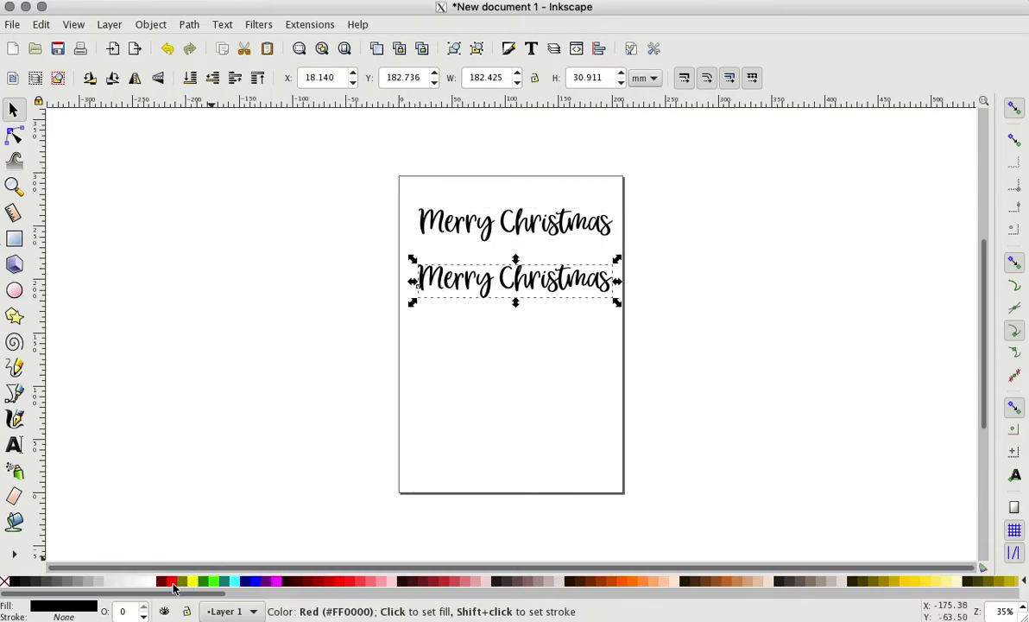
left_click(172, 584)
left_click(434, 427)
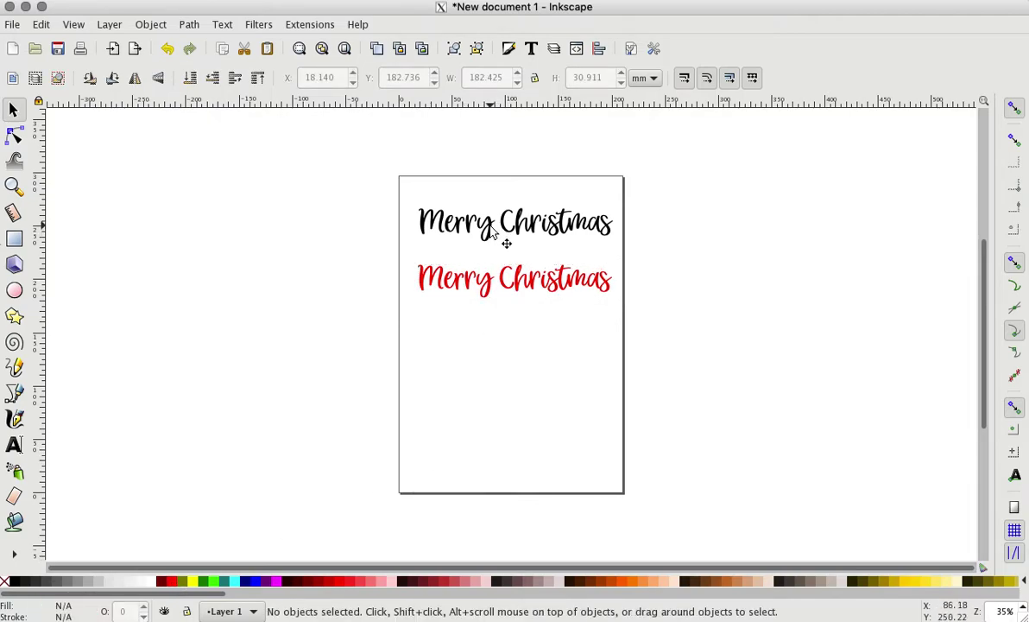
left_click(492, 233)
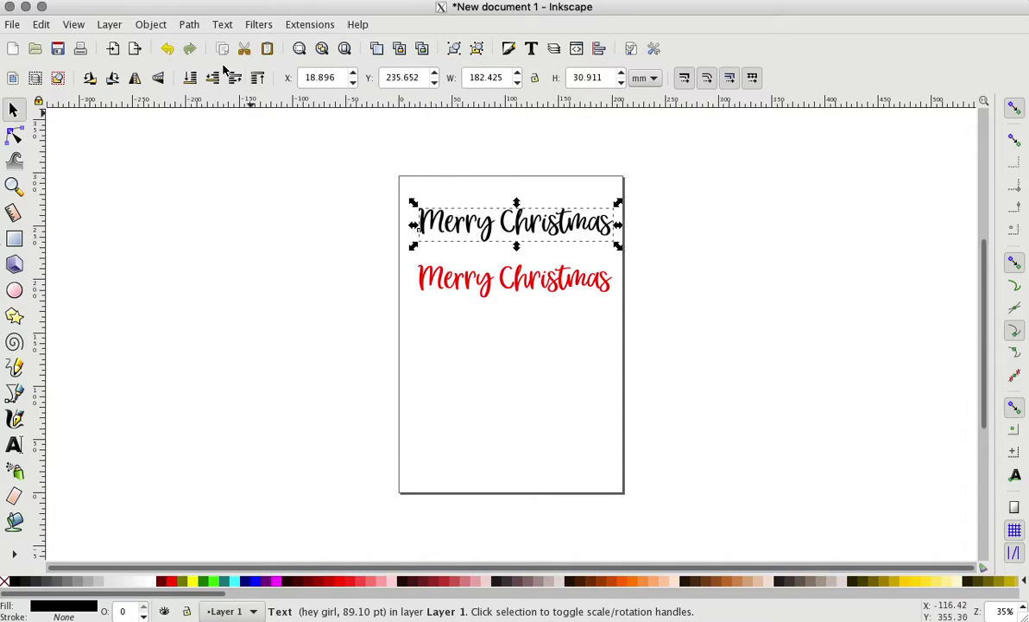
Outset the black text three times, then undo the last, leaving it 194.449 × 43.132 mm.
left_click(189, 25)
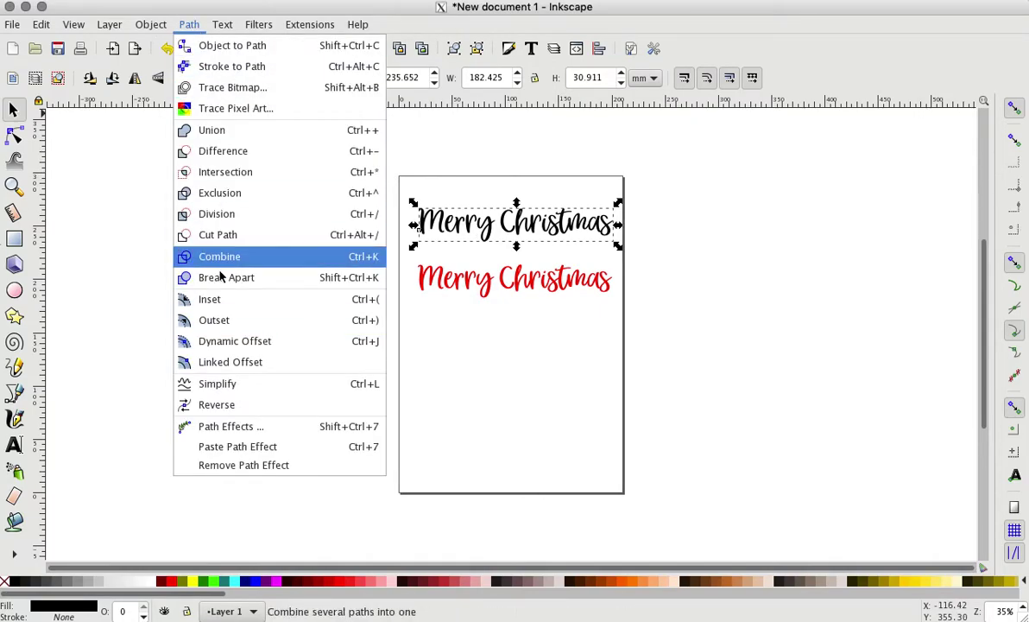
left_click(224, 320)
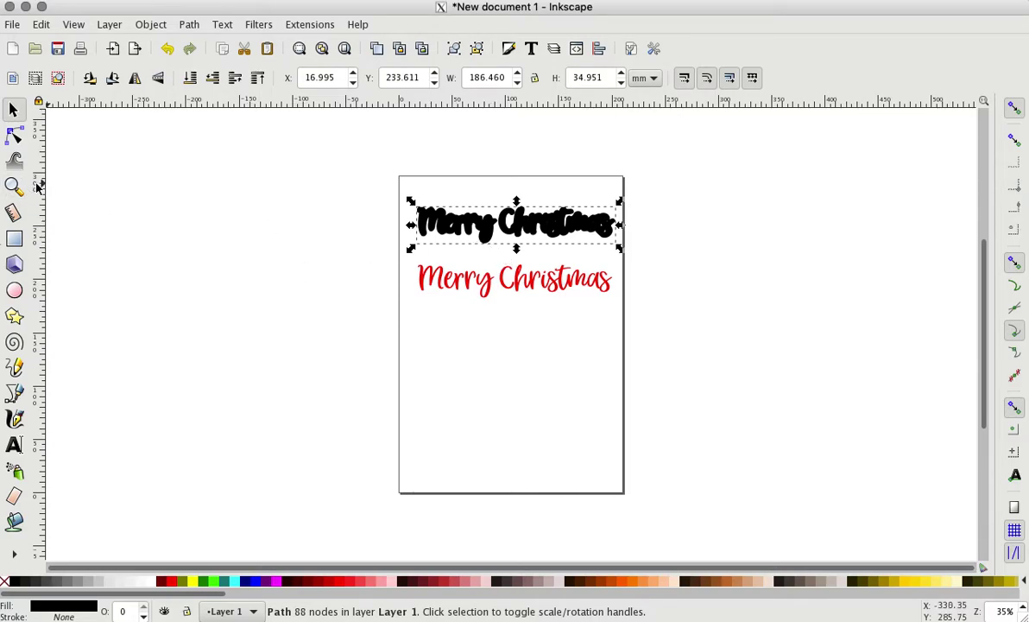
left_click(187, 25)
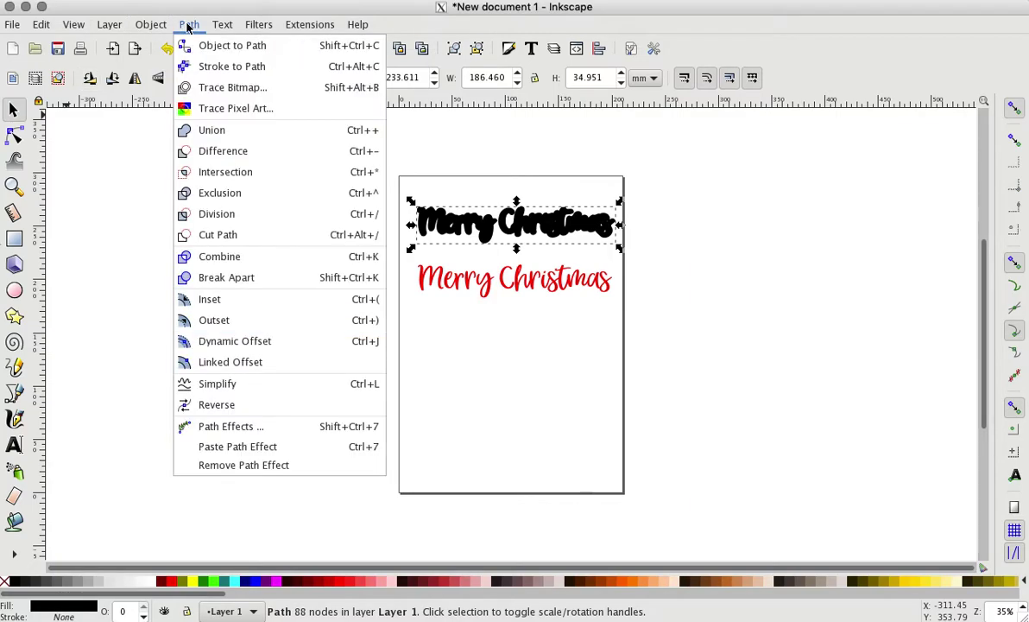
left_click(229, 322)
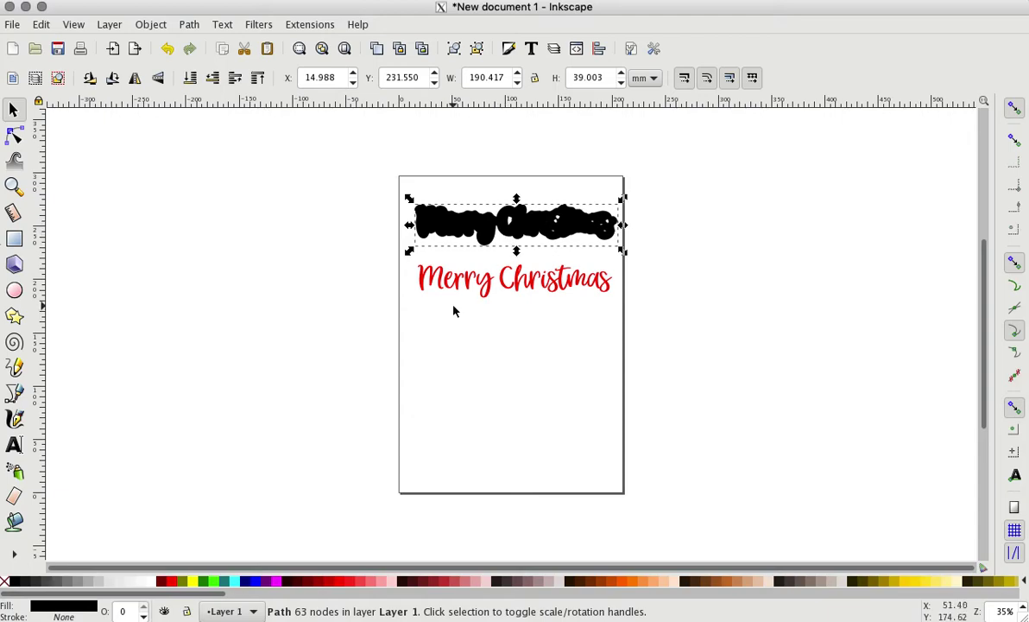
left_click(189, 25)
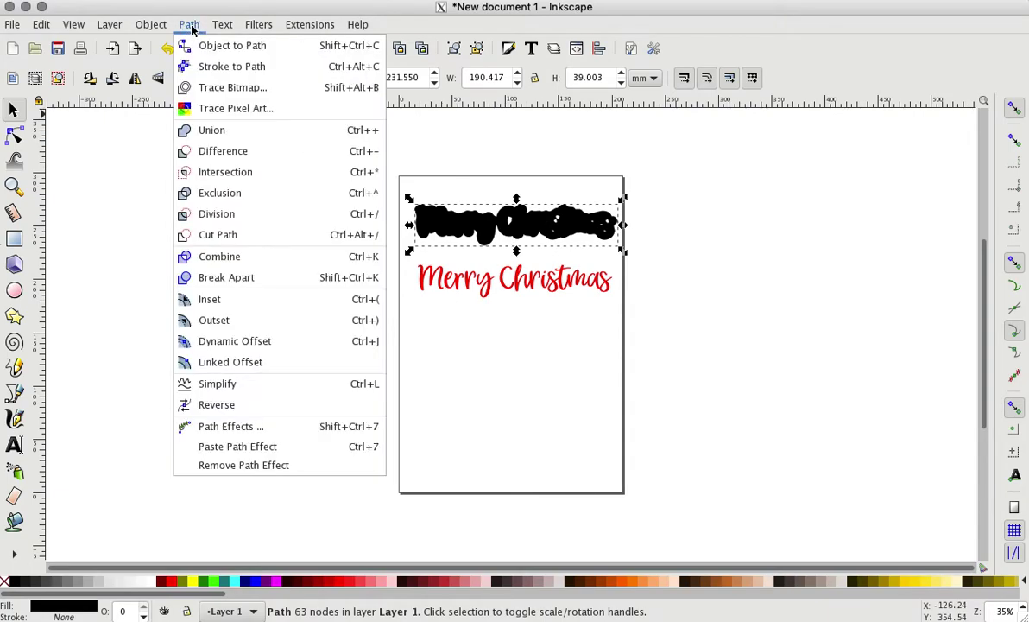
left_click(217, 320)
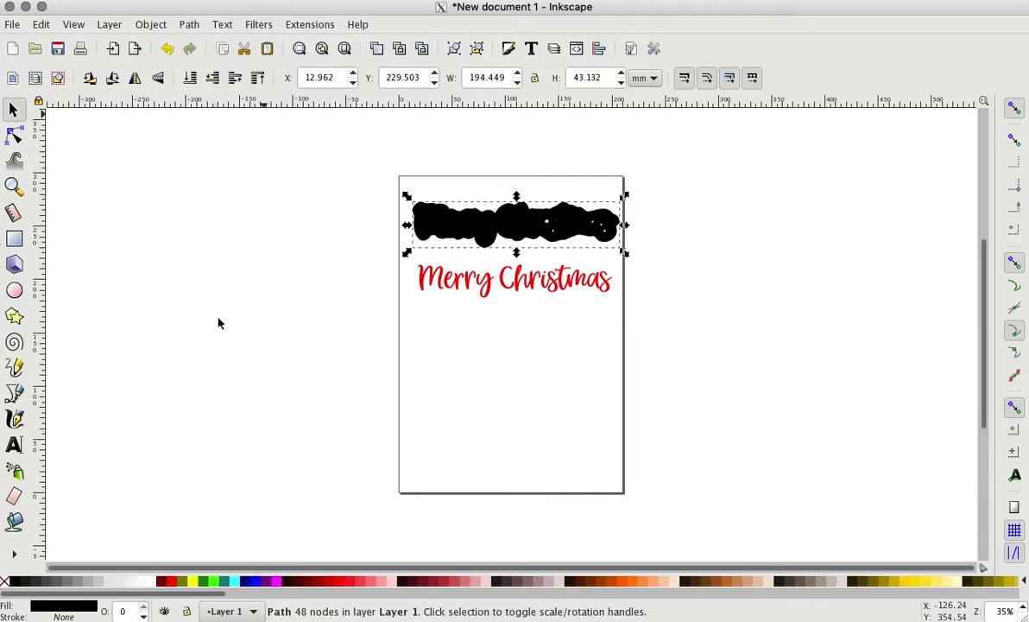
left_click(41, 25)
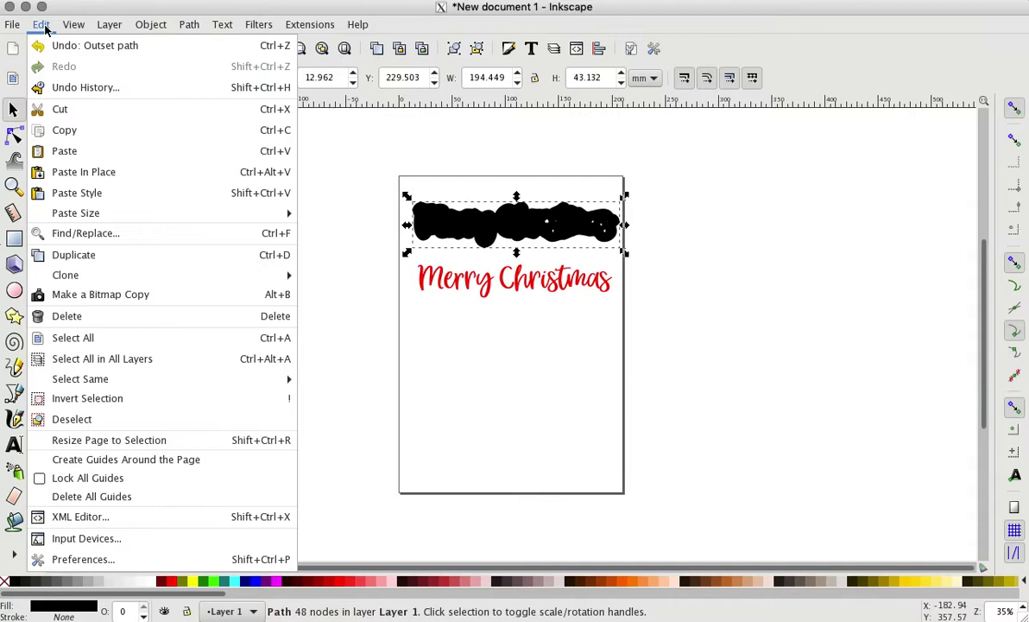
left_click(67, 46)
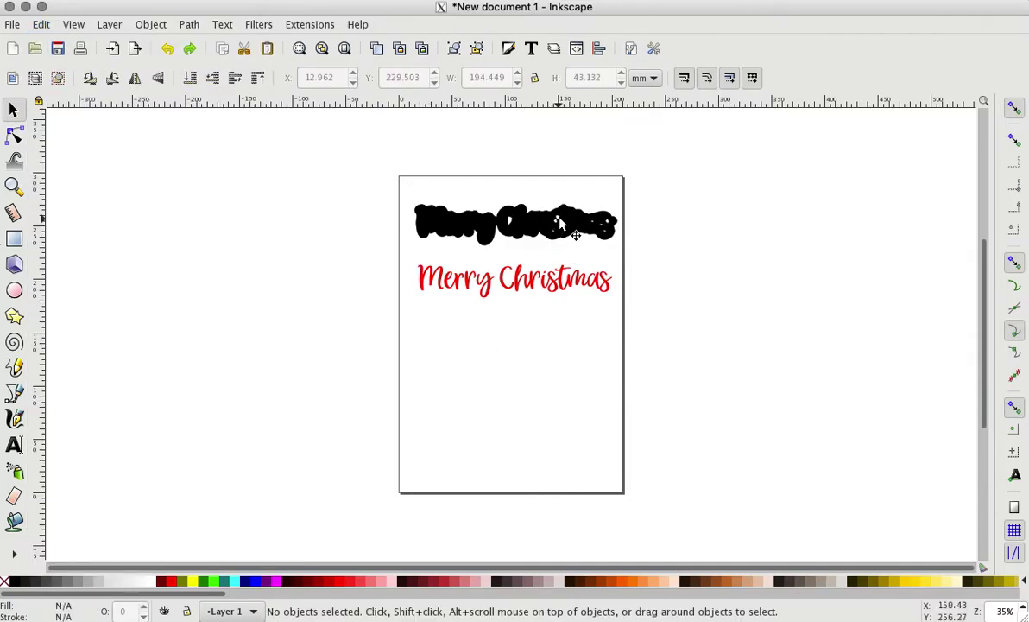
Move the red lettering onto the thickened black shape so the black frames it.
left_click(547, 274)
left_click_drag(549, 282, 552, 226)
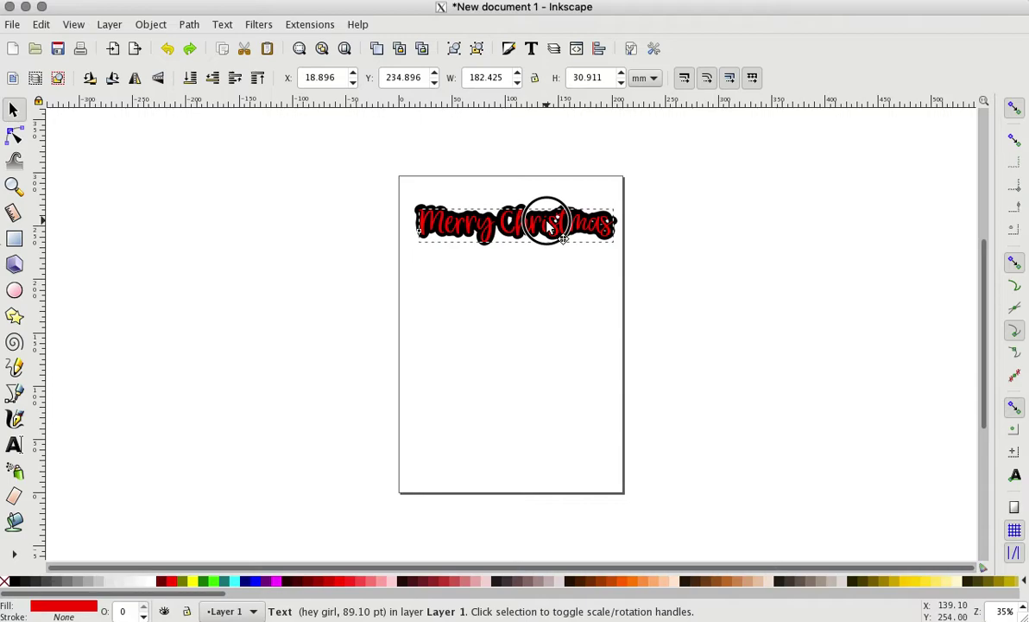
left_click(542, 282)
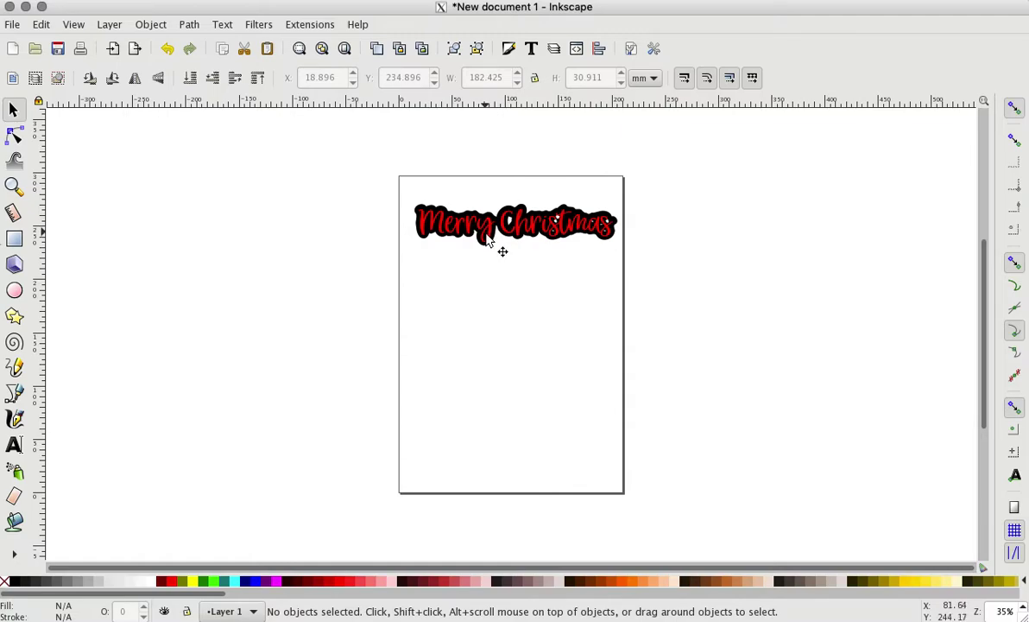
left_click_drag(486, 239, 489, 269)
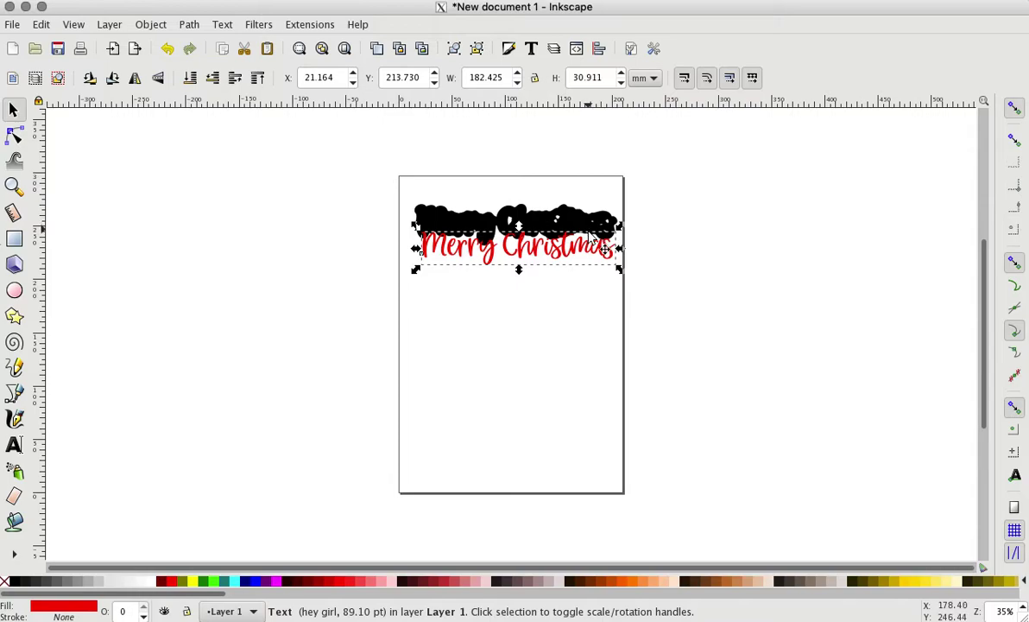
left_click(527, 257)
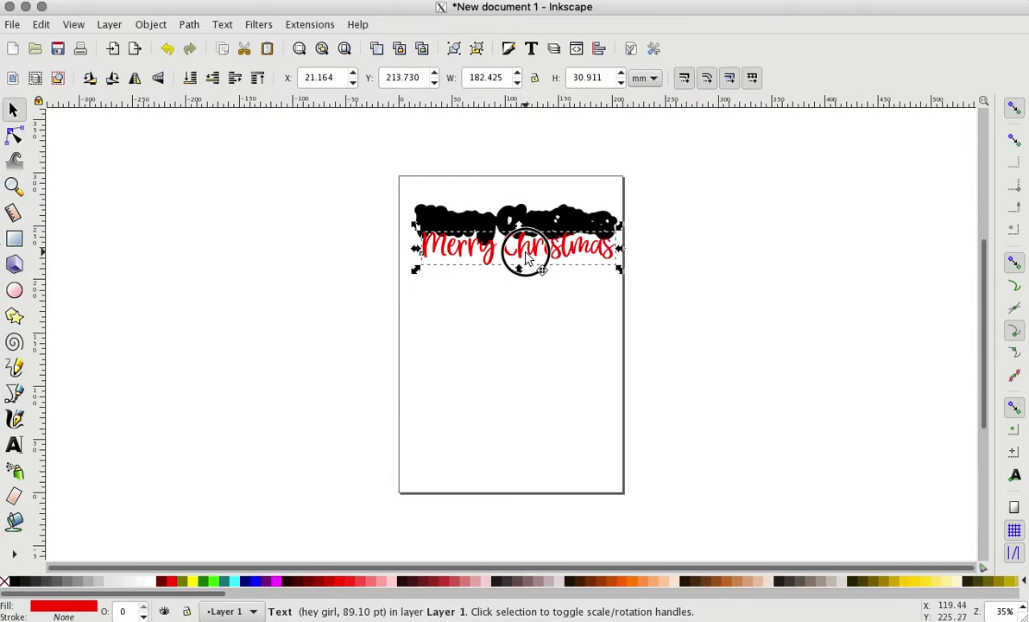
left_click_drag(527, 257, 522, 279)
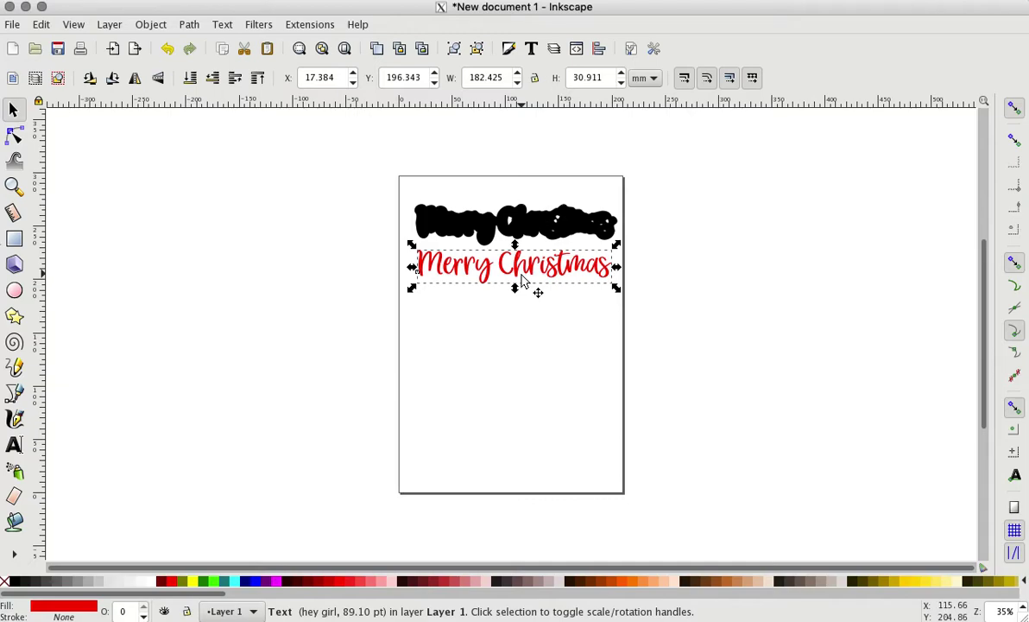
left_click_drag(528, 256, 534, 234)
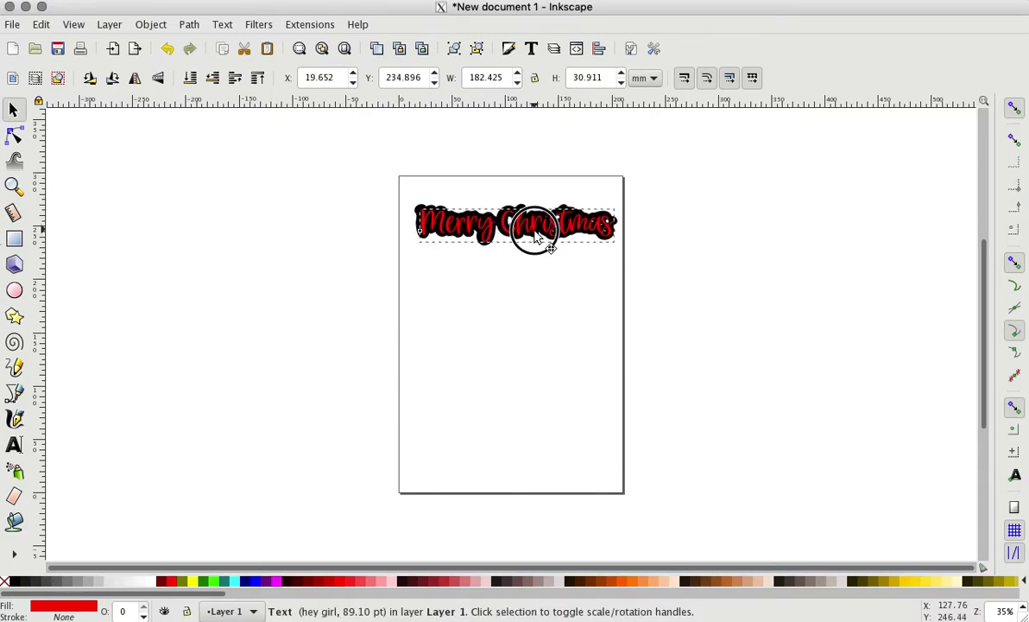
left_click(493, 294)
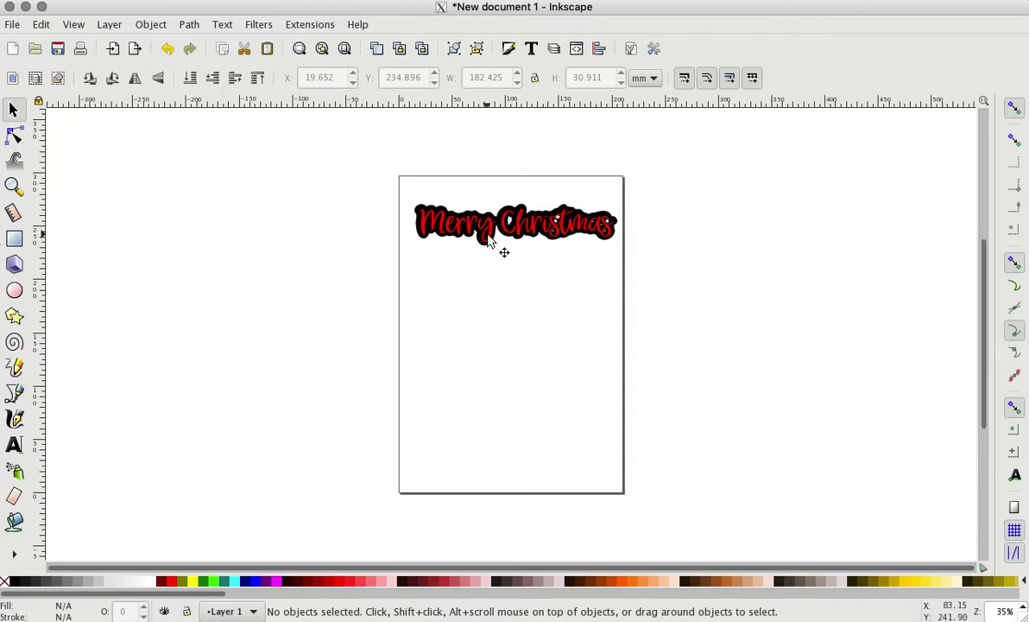
left_click_drag(486, 233, 490, 237)
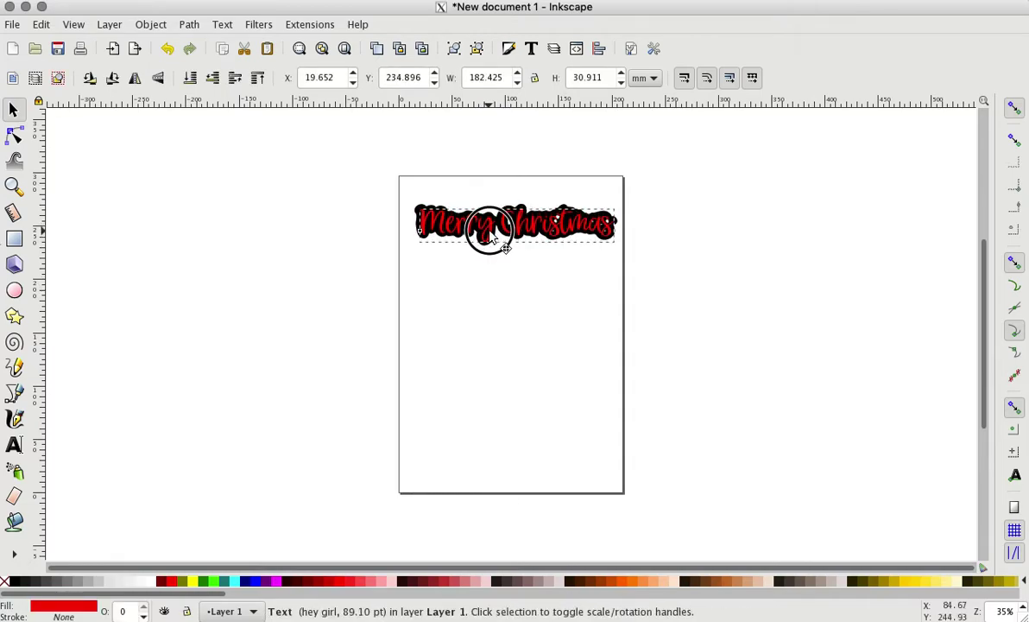
Center the red text and black outset on both the vertical and horizontal axes.
left_click(345, 286)
left_click_drag(365, 299, 583, 203)
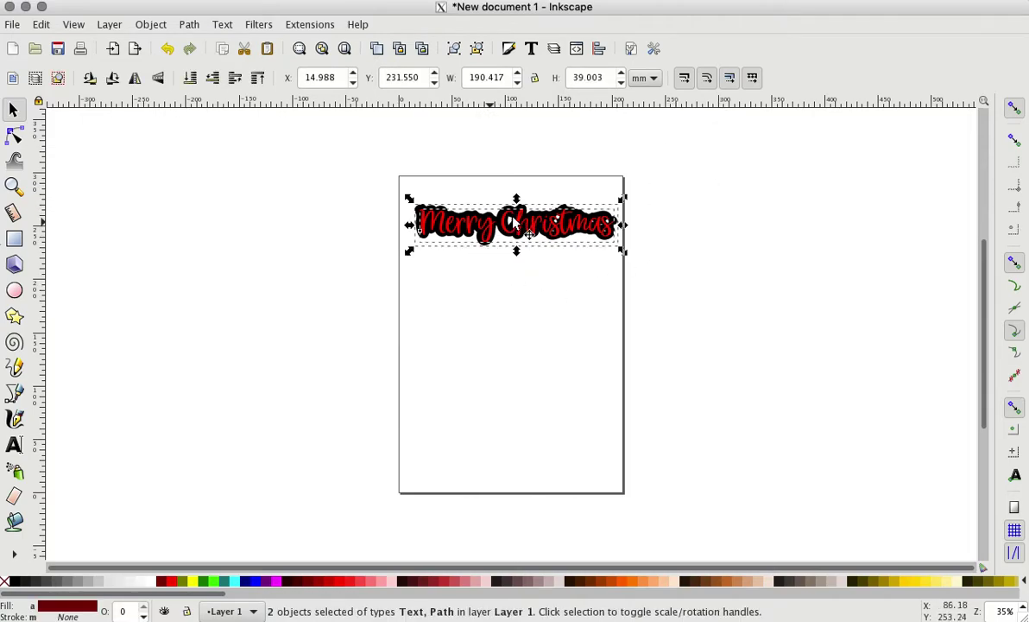
left_click(599, 49)
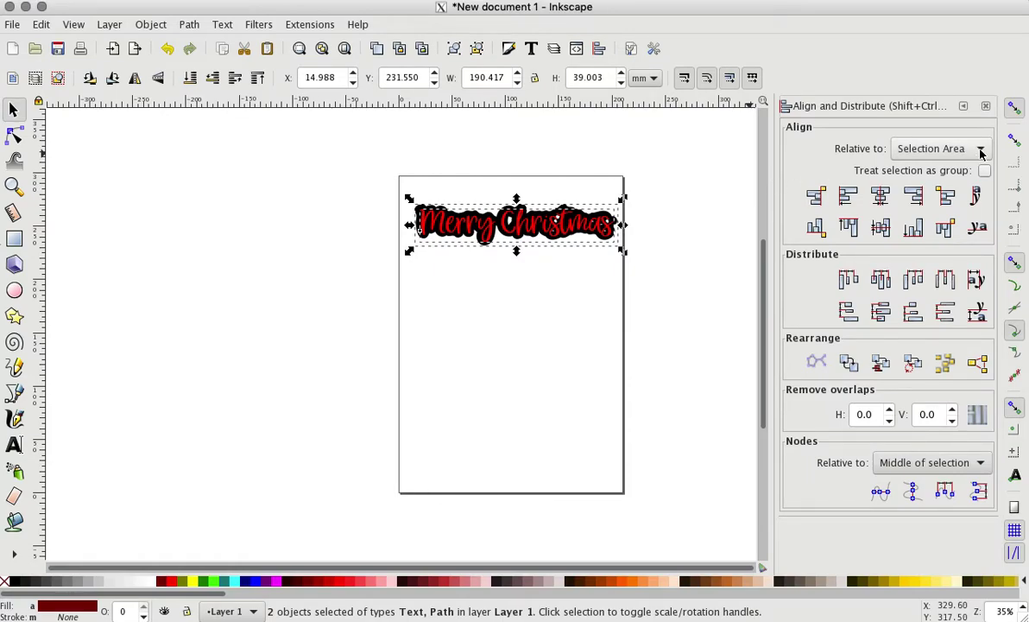
left_click(880, 195)
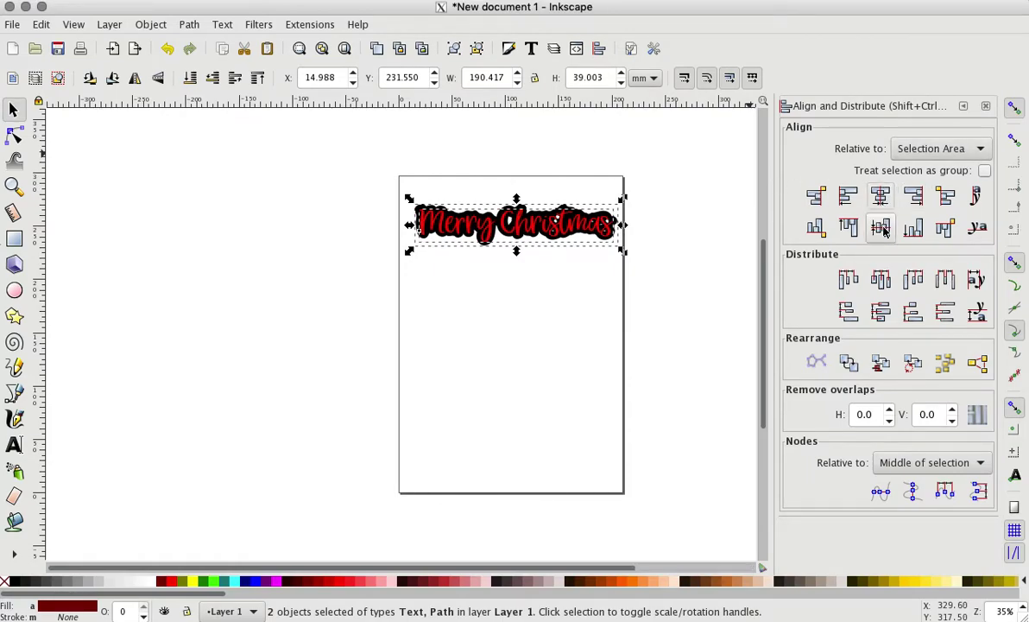
left_click(881, 228)
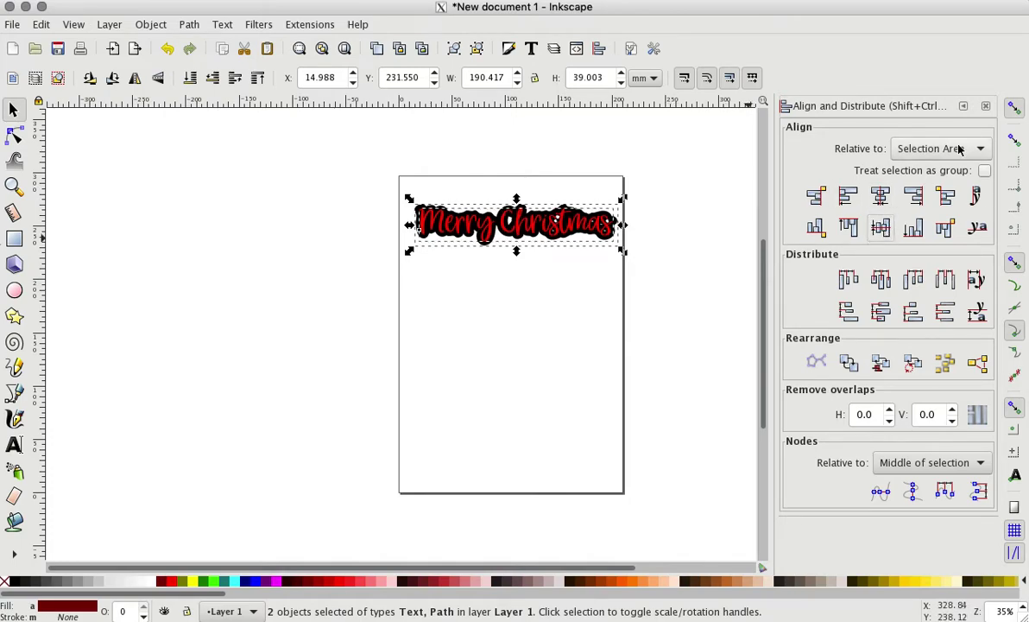
left_click(986, 106)
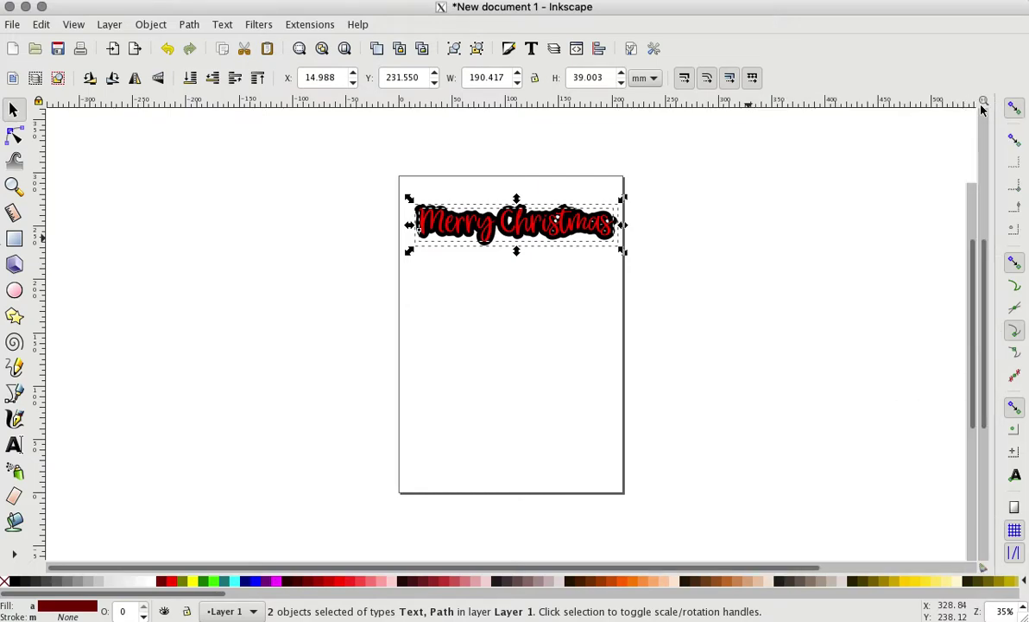
left_click(477, 282)
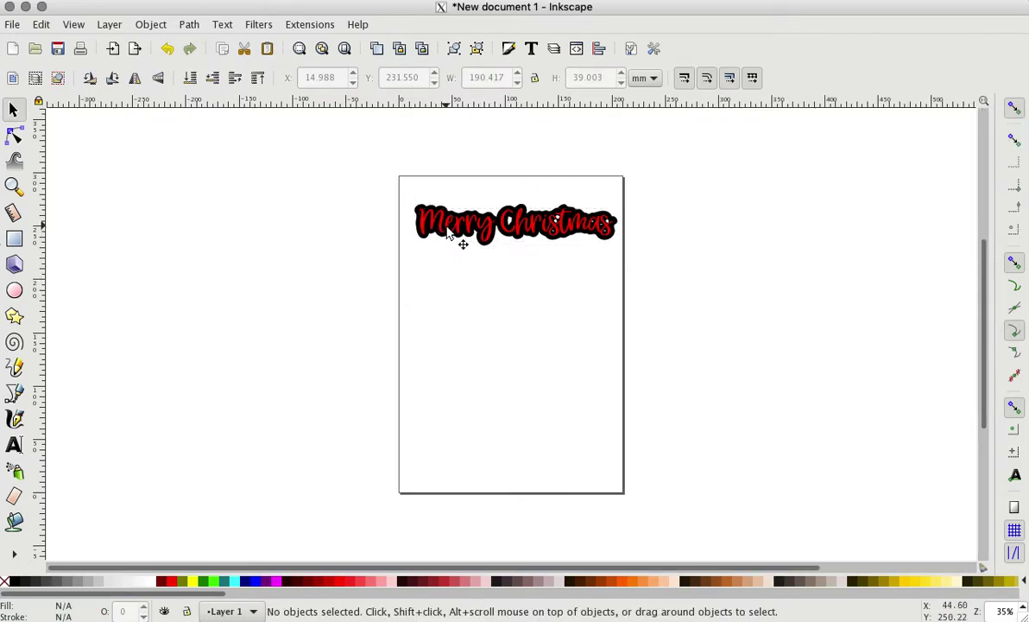
Convert the red Merry Christmas text to paths with Object to Path.
left_click(459, 221)
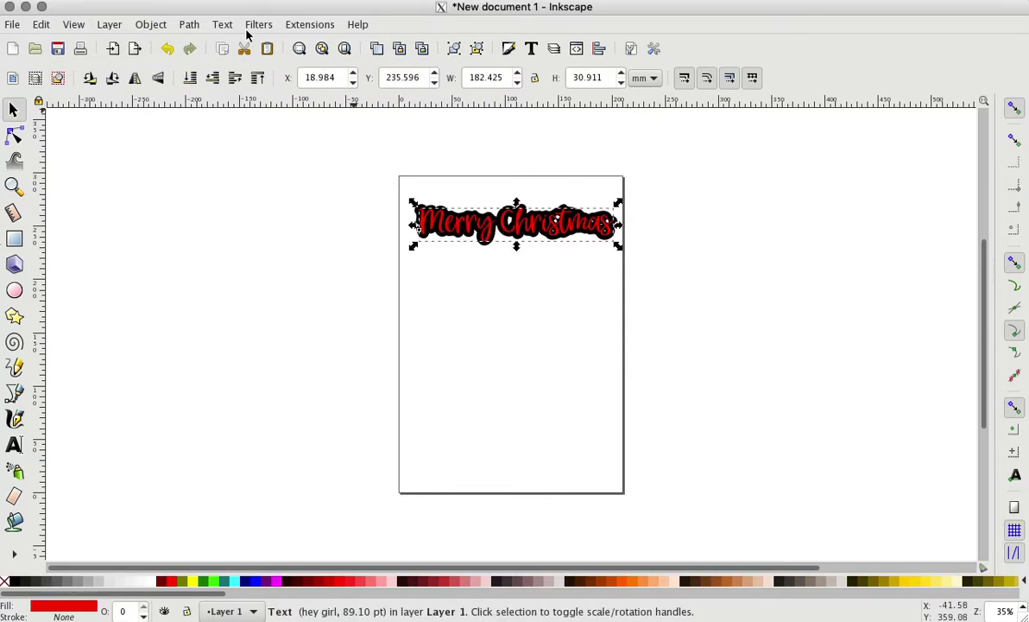
left_click(189, 25)
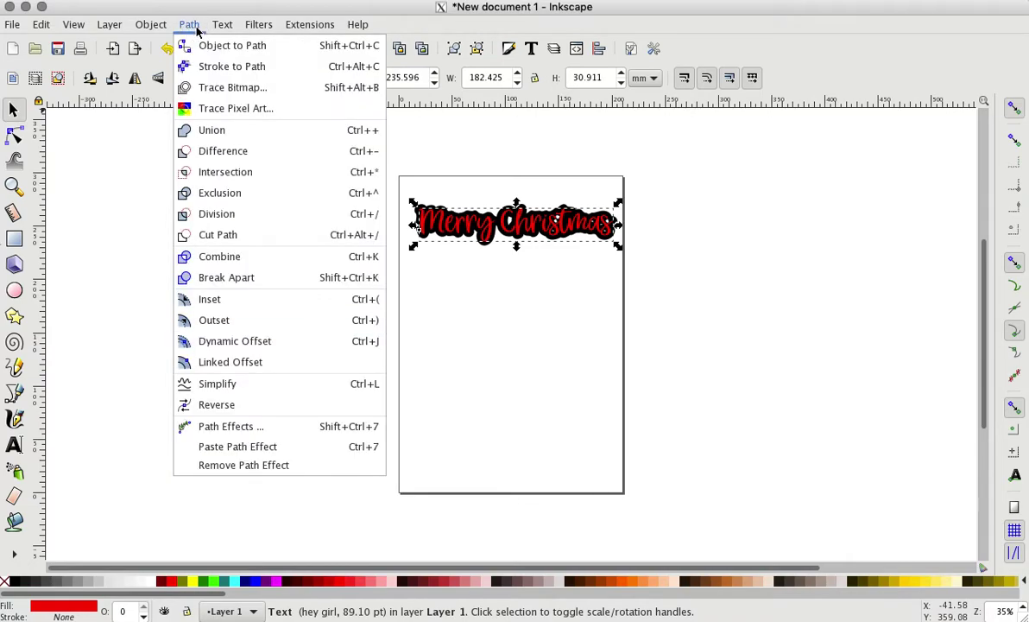
left_click(211, 45)
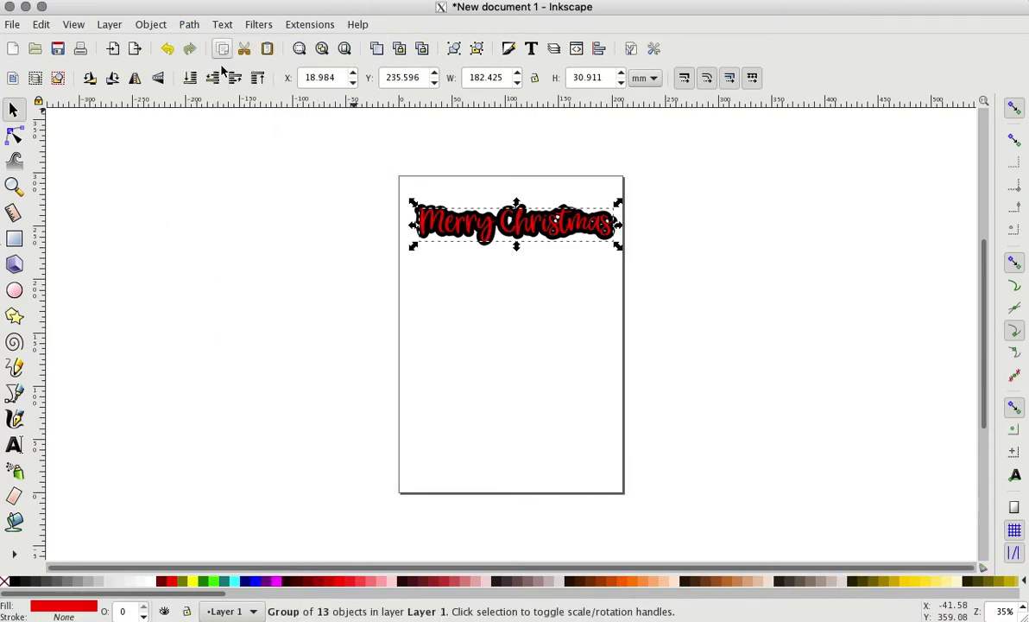
left_click(394, 312)
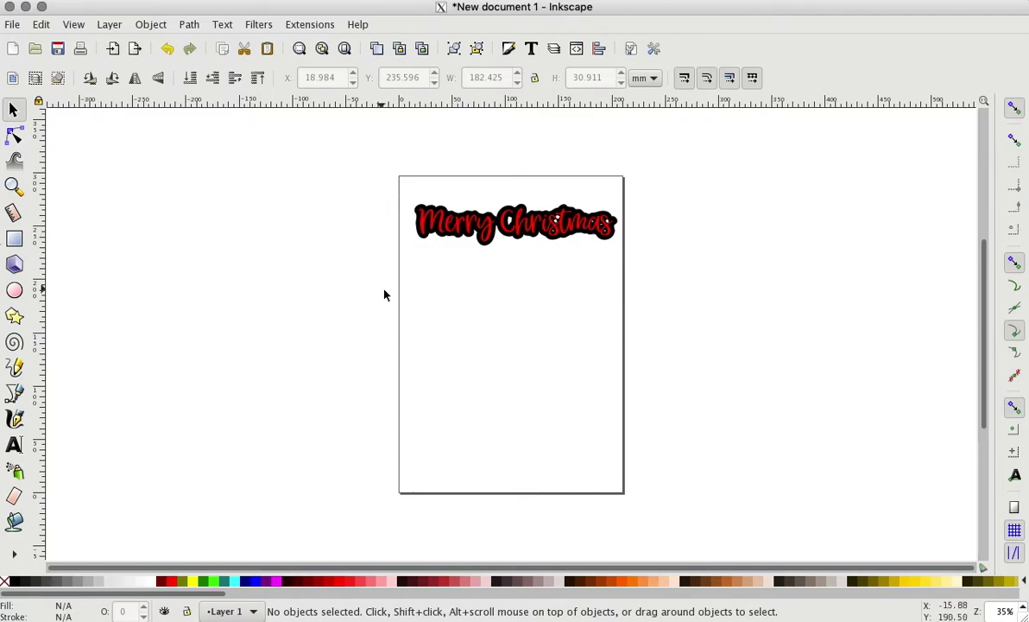
Select both layers to check their combined size of 190.417 × 39.003 mm.
left_click_drag(379, 296, 650, 183)
left_click(538, 314)
left_click_drag(402, 287, 696, 164)
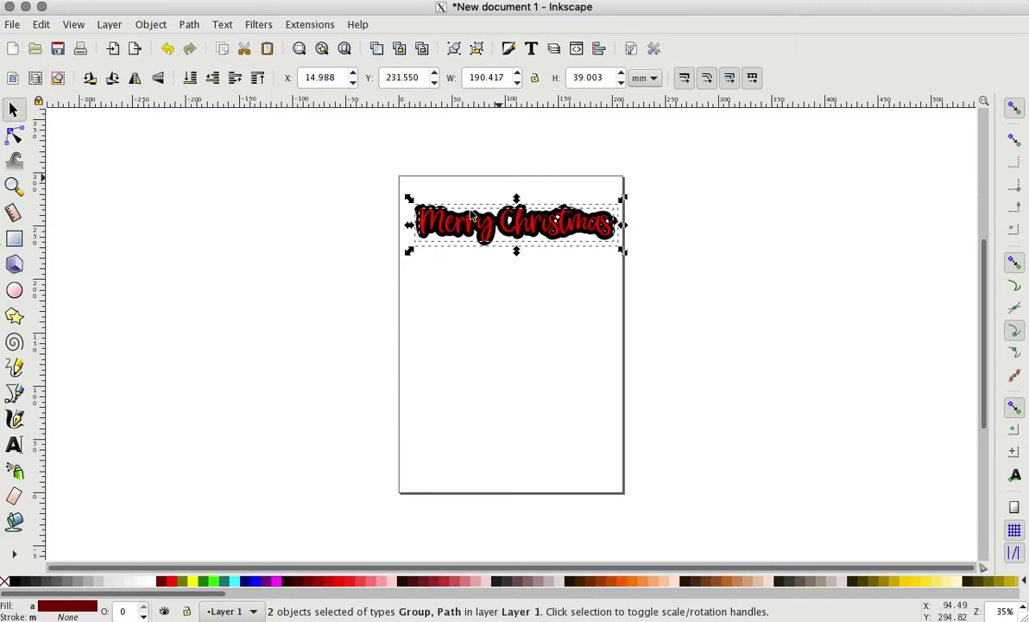
left_click(500, 269)
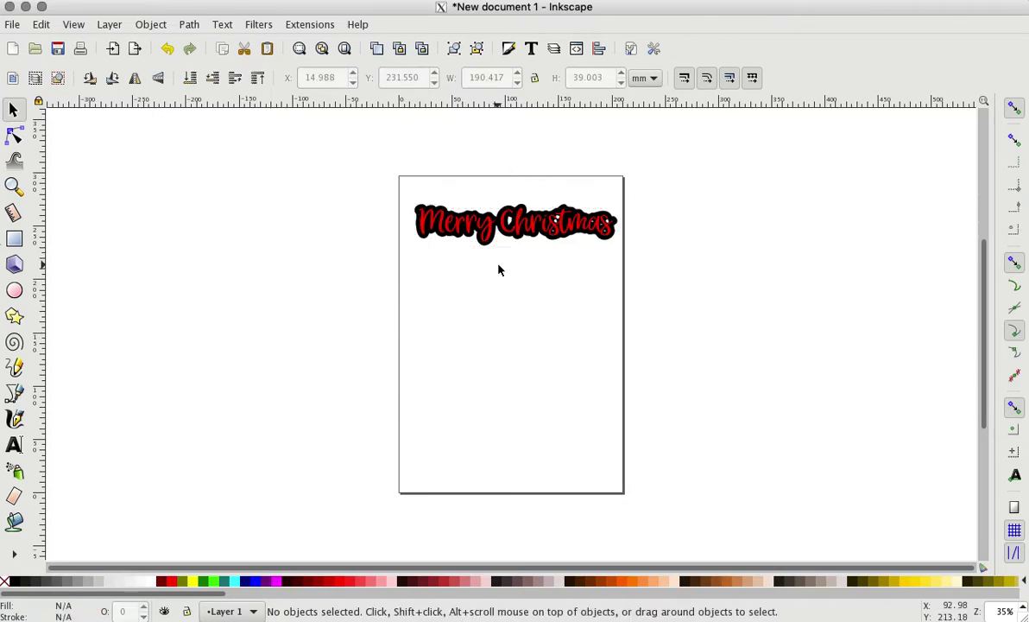
Save the design as 'merry christmas.svg' in Inkscape SVG format in Documents.
left_click(13, 25)
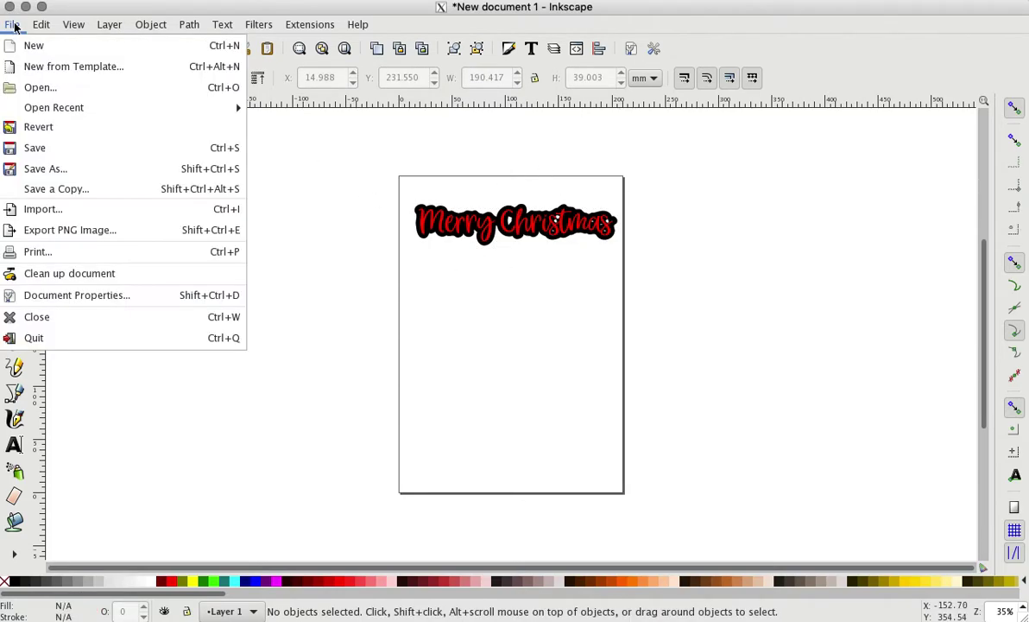
left_click(31, 168)
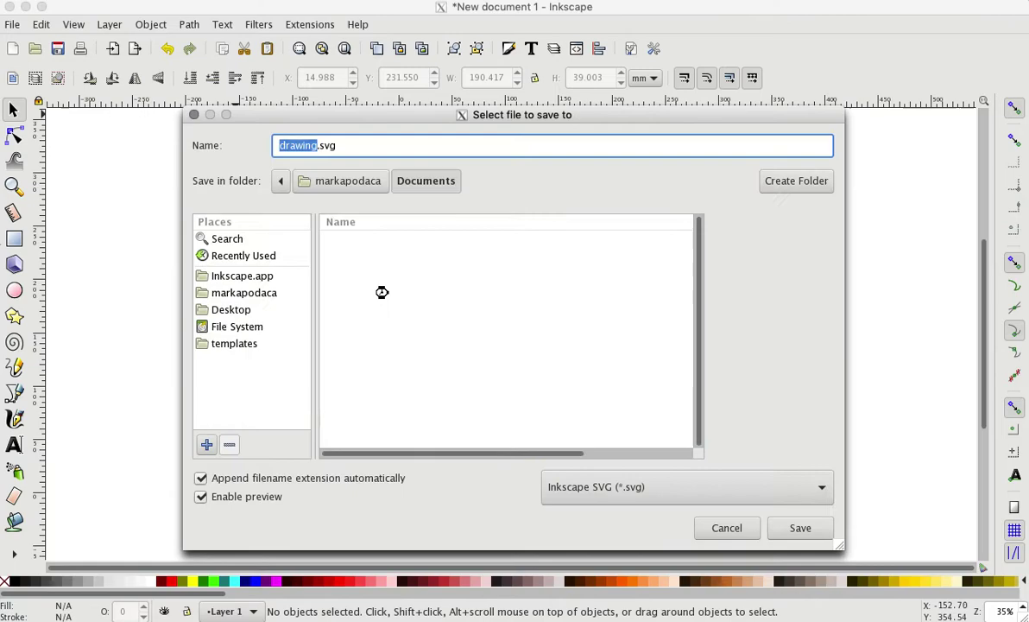
type("merry c")
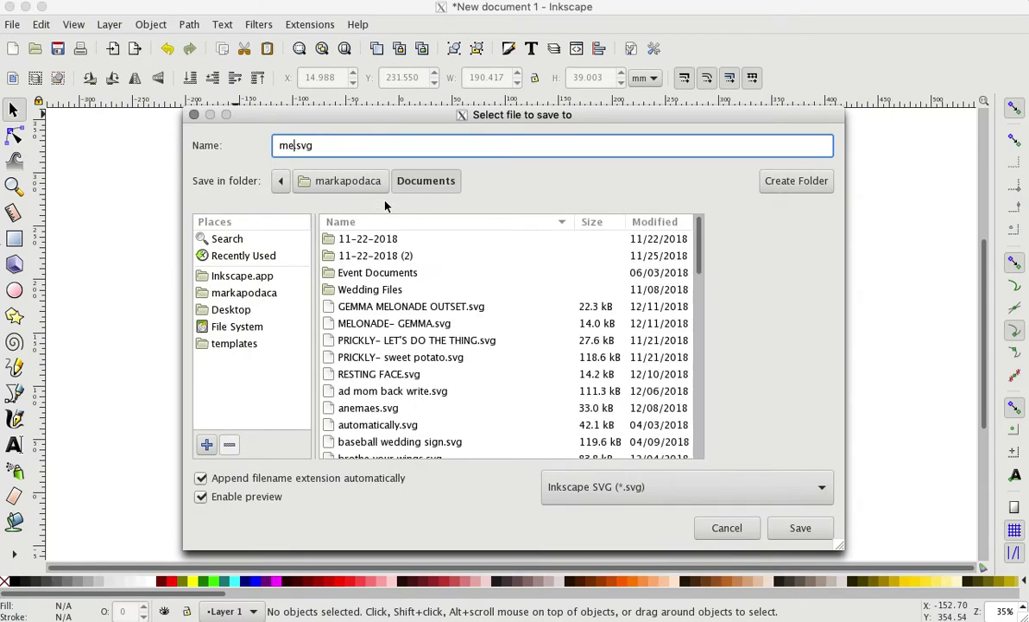
type("hrisr")
key("BackSpace")
type("tmas")
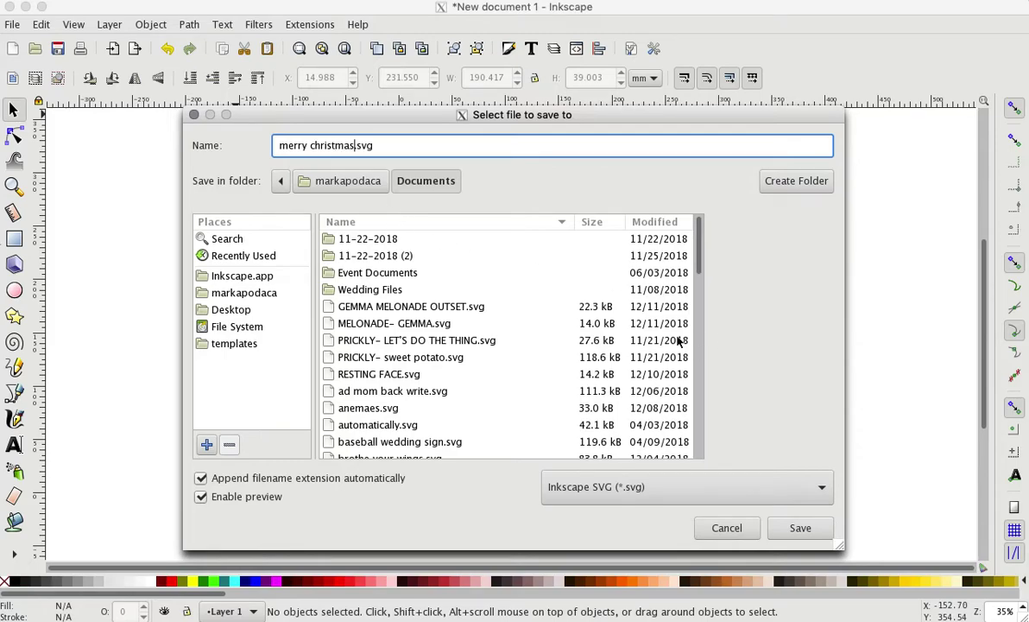
left_click(594, 489)
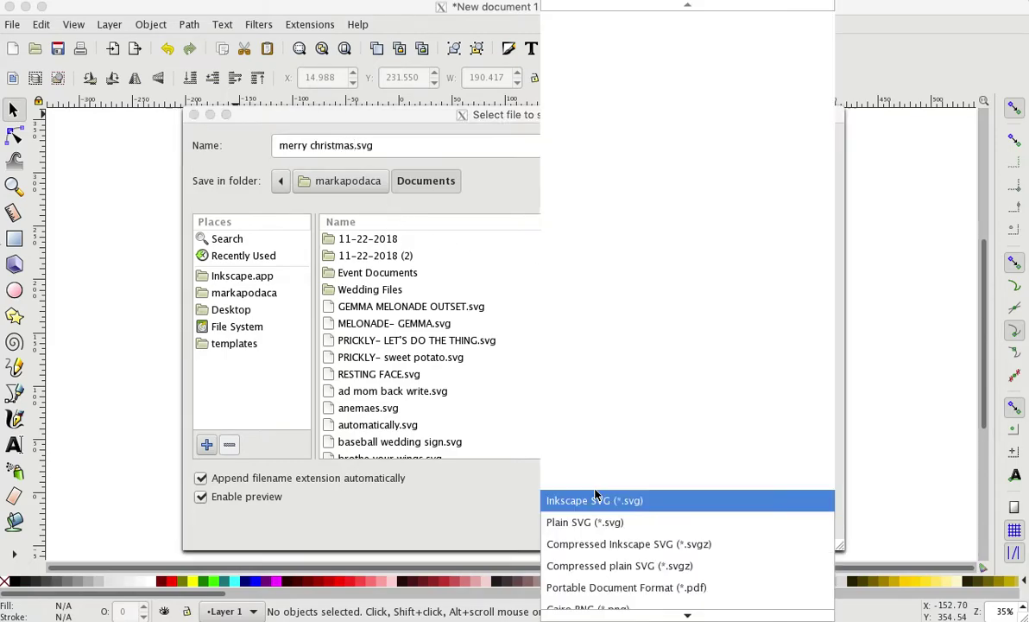
left_click(595, 500)
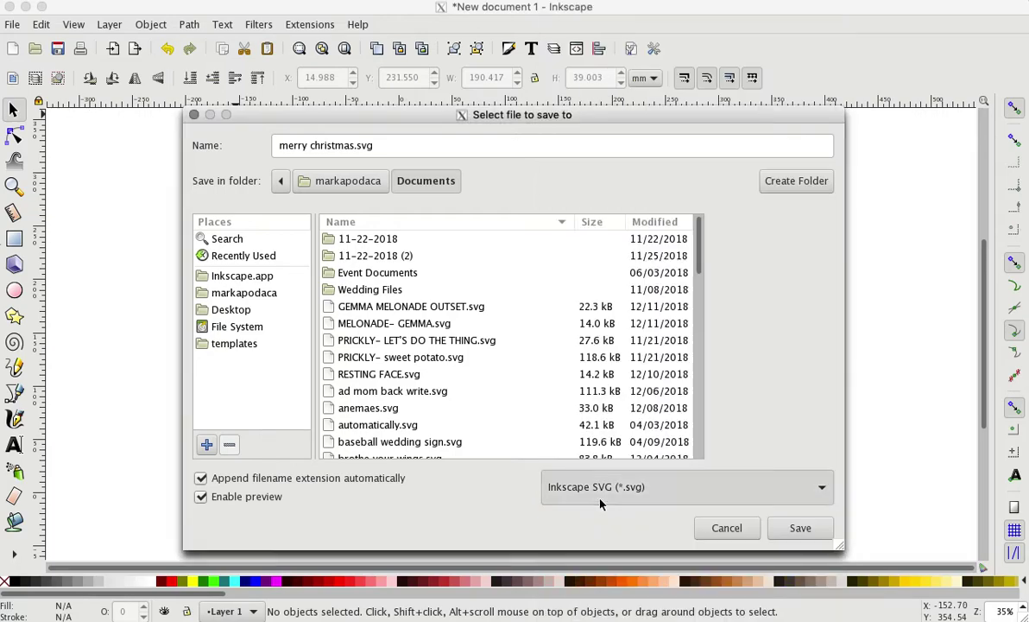
left_click(800, 529)
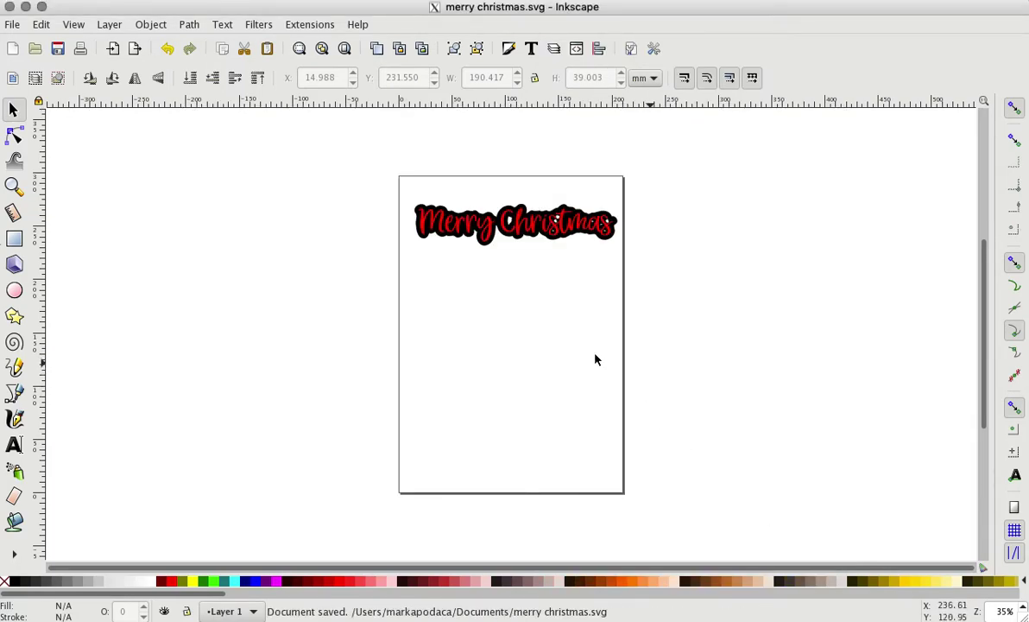
Minimize Inkscape and bring the Cricut Design Space window to the front.
left_click(25, 7)
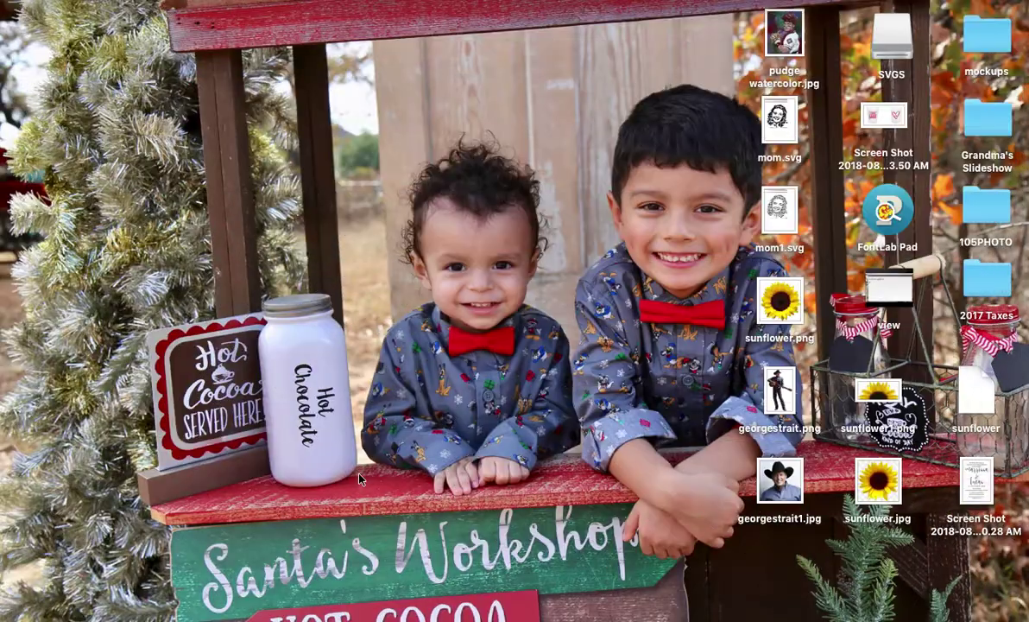
mouse_move(643, 587)
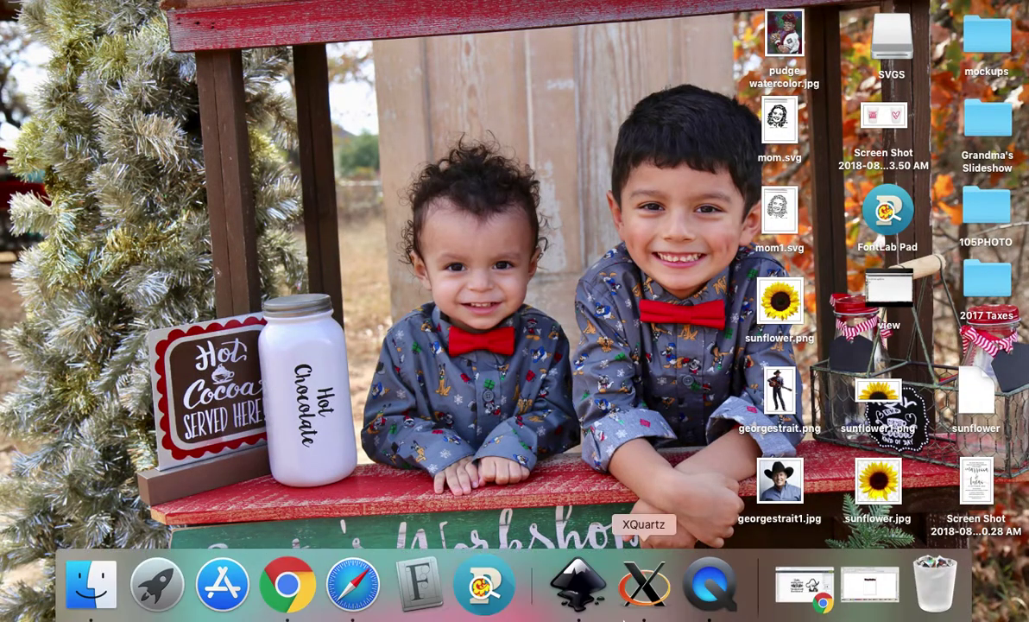
left_click(806, 587)
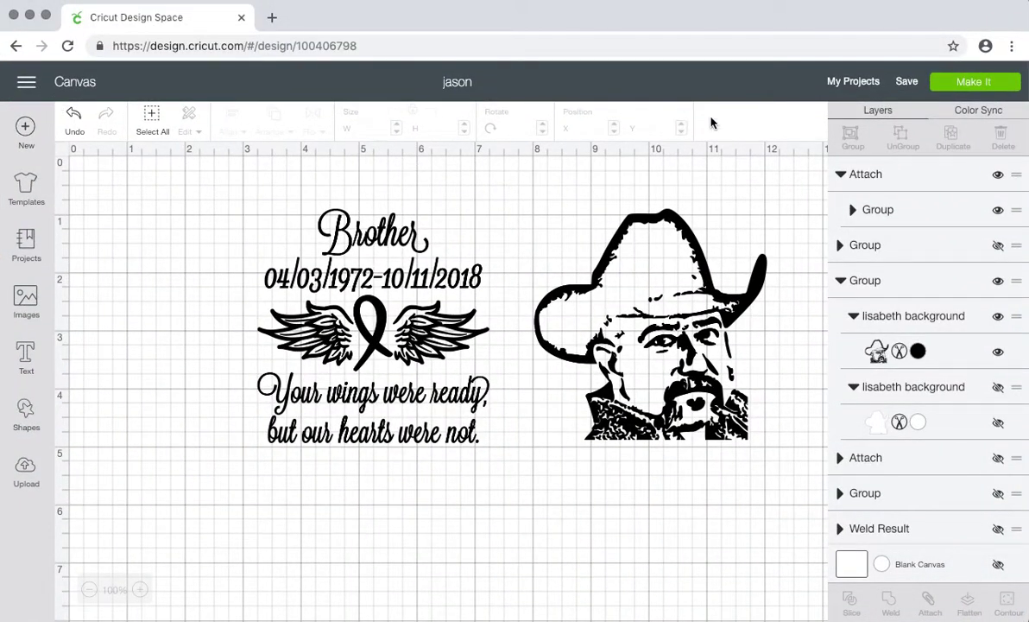
Start a new blank Untitled design and go to the upload screen.
left_click(907, 81)
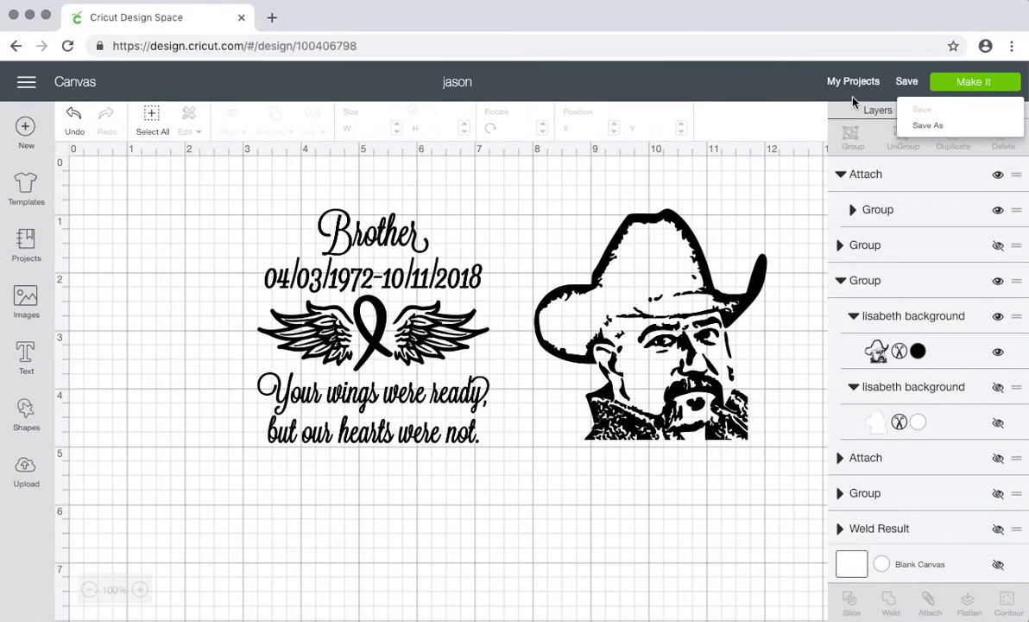
left_click(24, 113)
left_click(26, 471)
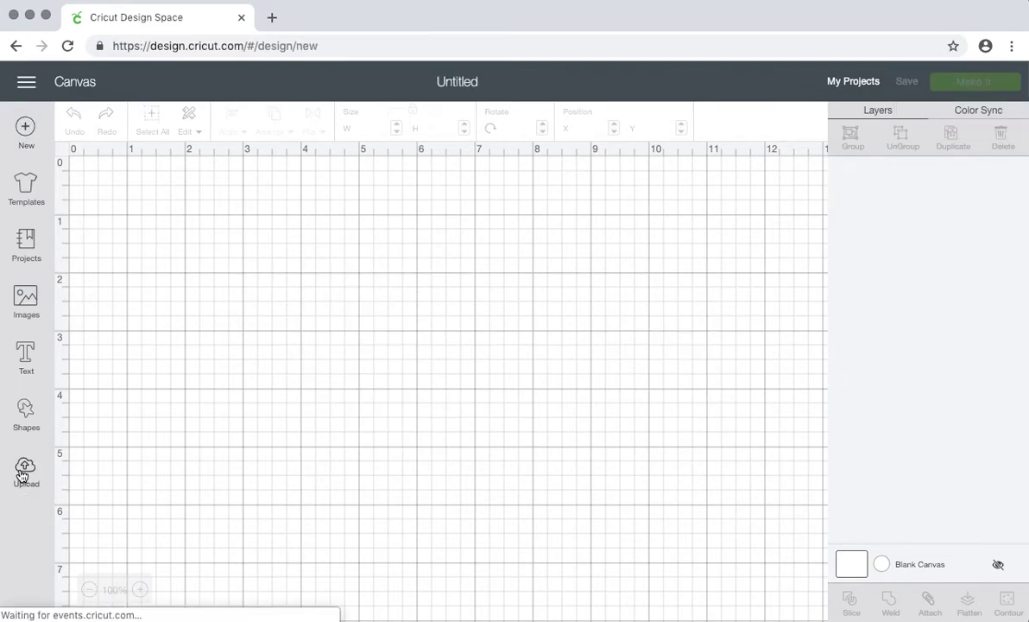
Upload an image, choosing merry christmas.svg from the Documents folder.
left_click(276, 336)
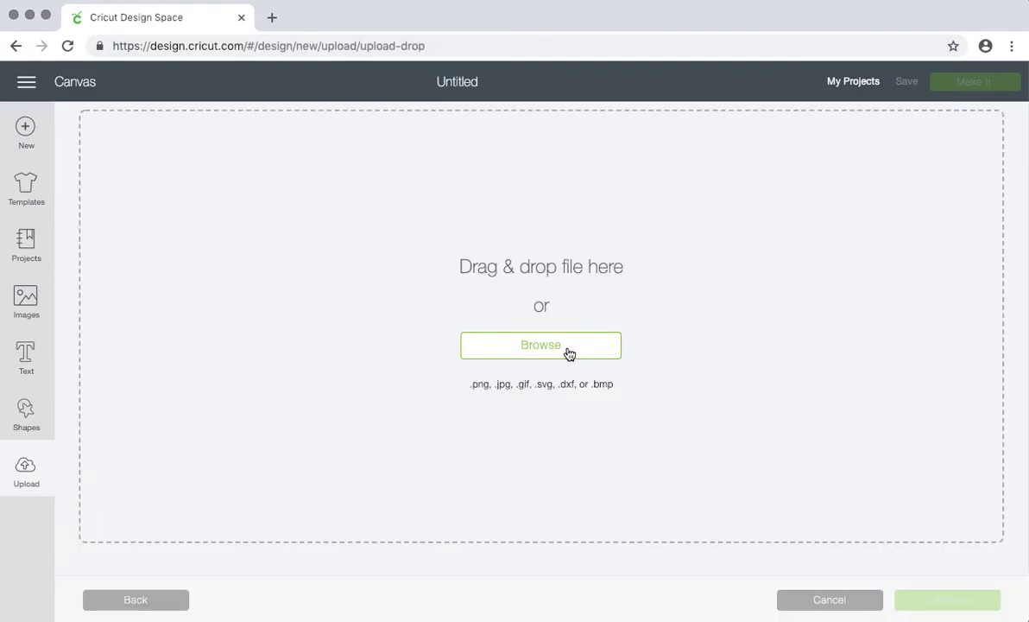
left_click(569, 352)
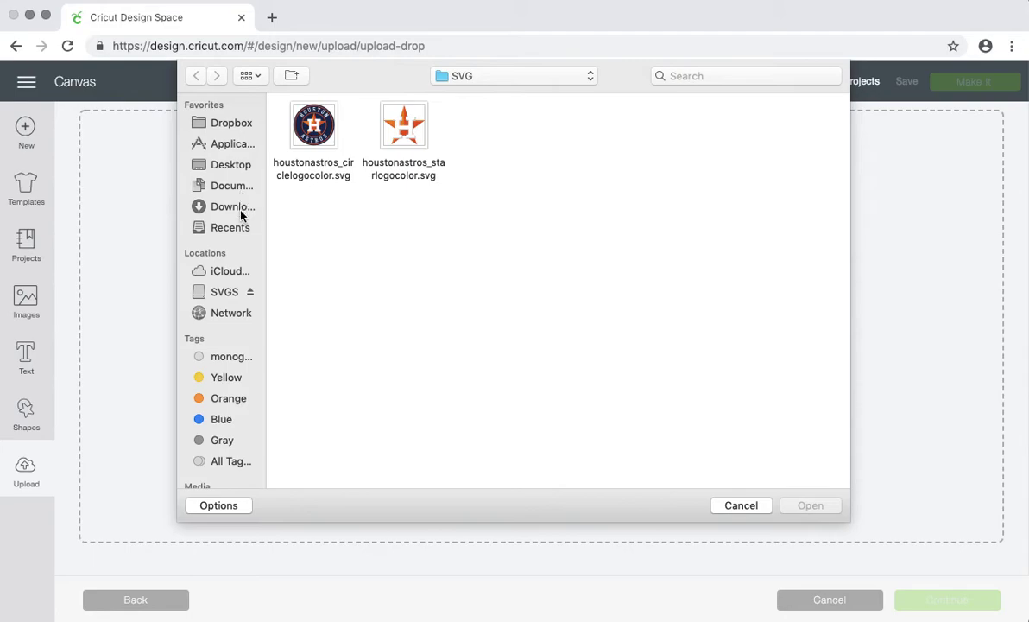
left_click(233, 190)
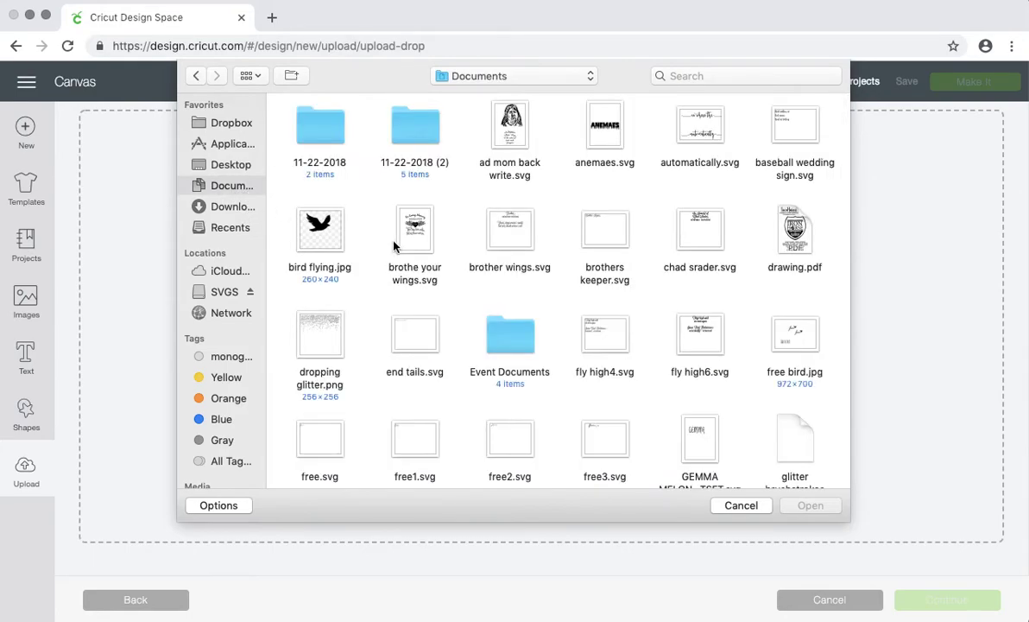
scroll(630, 273, "down", 5)
scroll(630, 273, "down", 8)
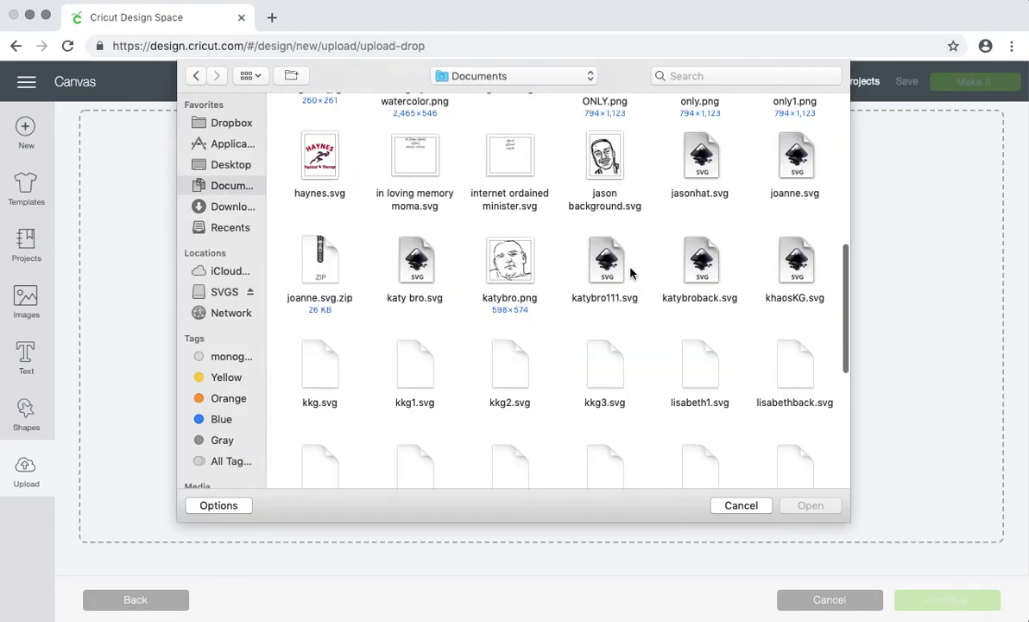
scroll(630, 238, "down", 6)
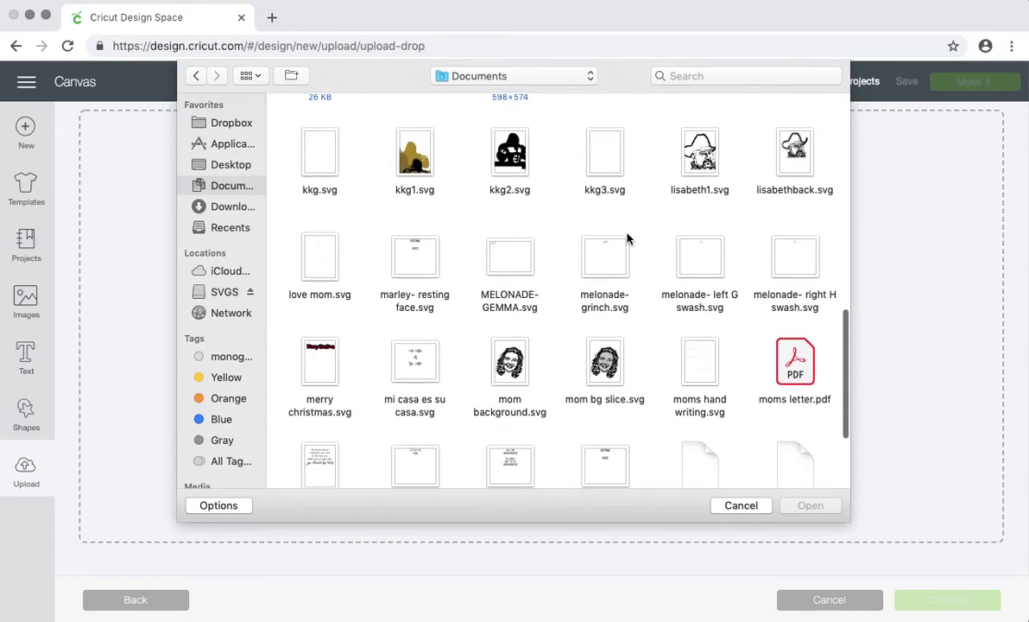
scroll(629, 238, "down", 3)
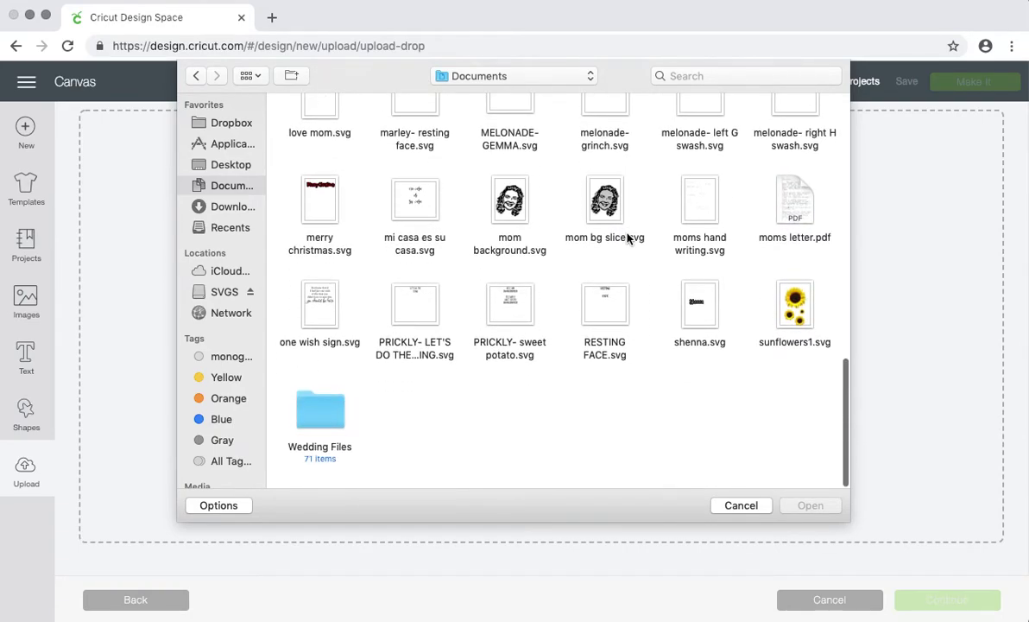
scroll(627, 239, "up", 1)
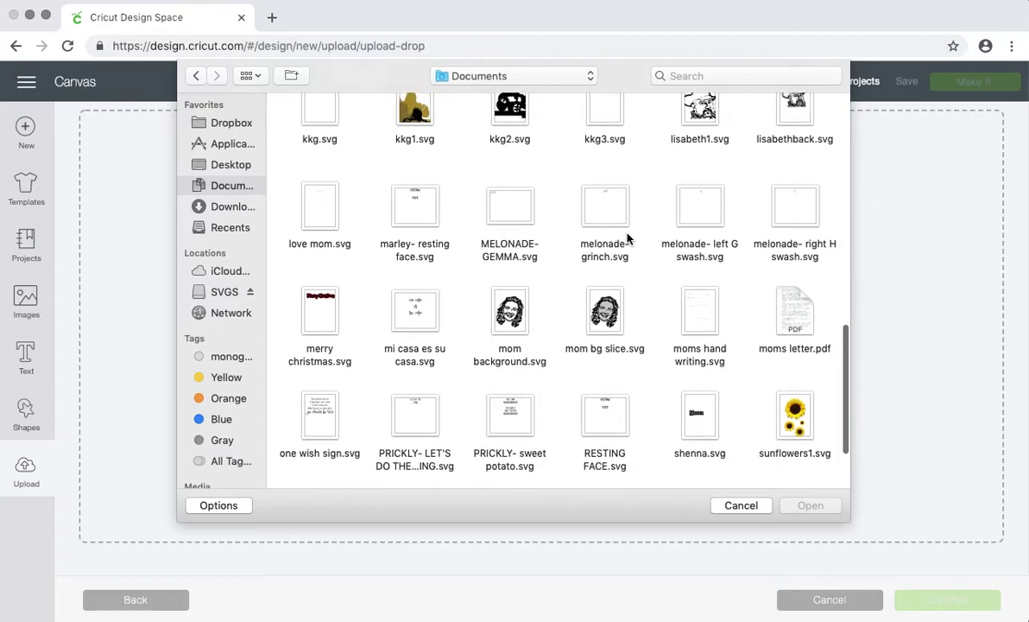
left_click(318, 313)
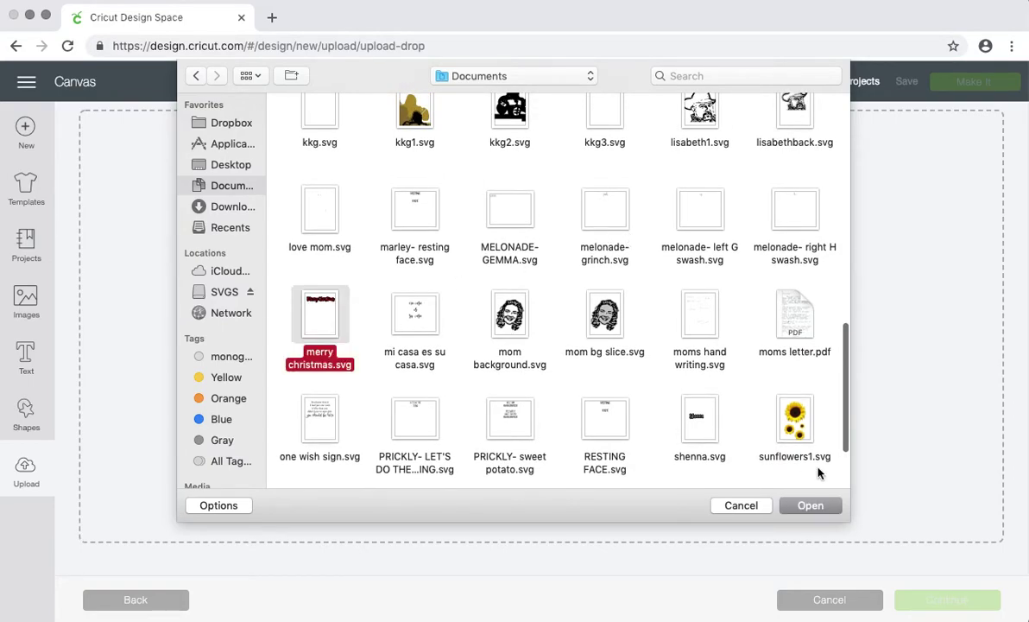
left_click(827, 504)
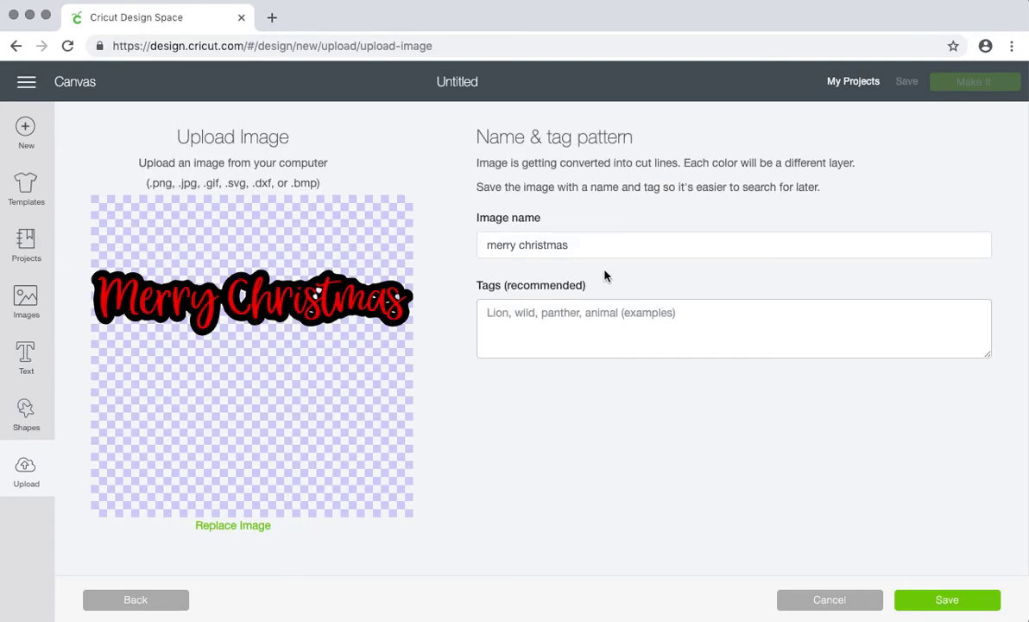
Tag the uploaded image 'merry christmas' and save it to uploads.
left_click(545, 336)
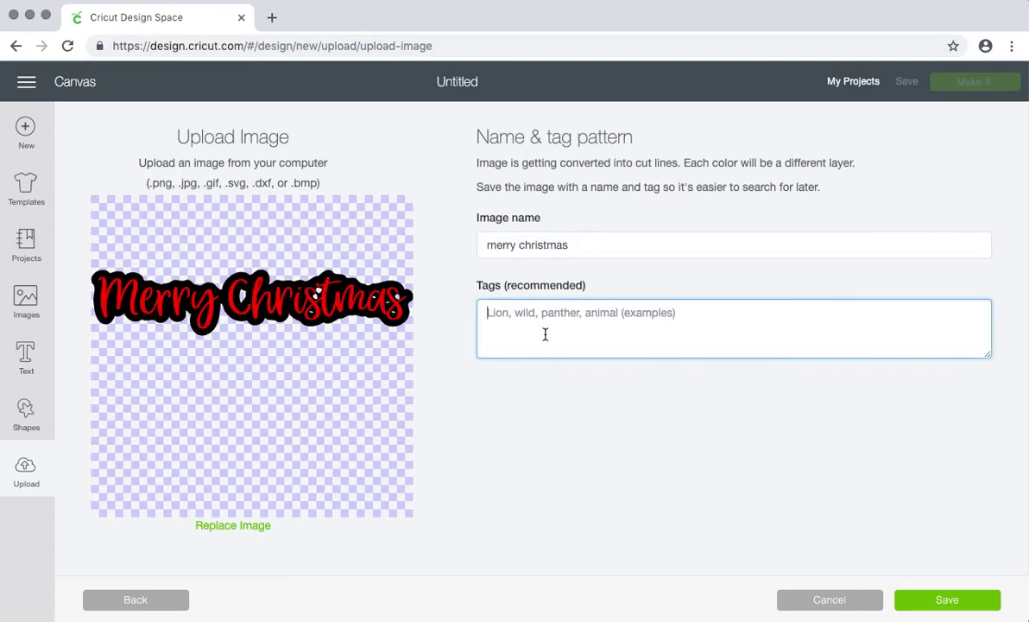
type("merry christmas")
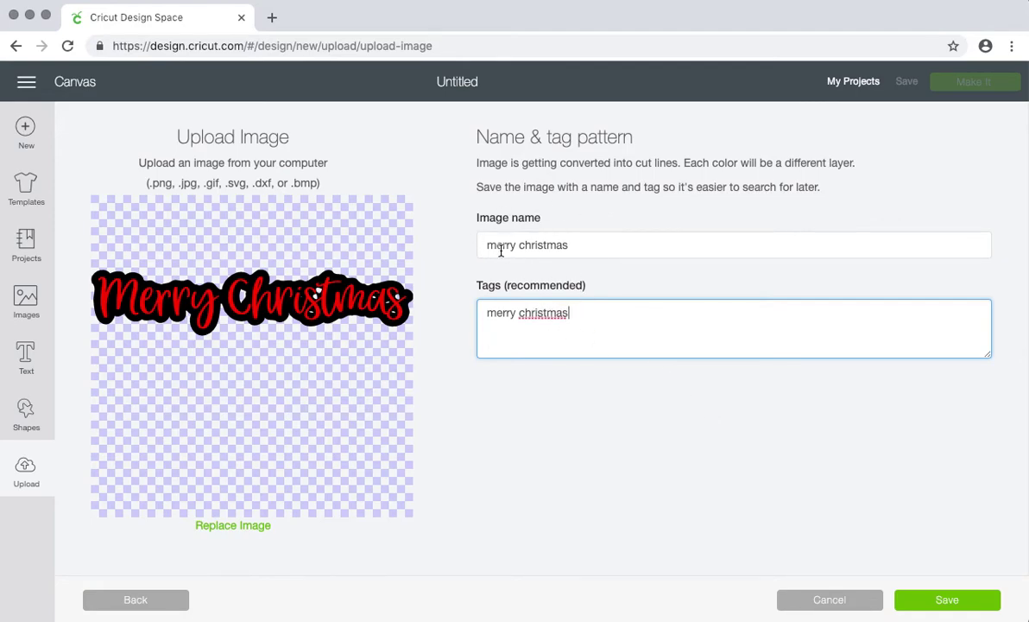
left_click(946, 605)
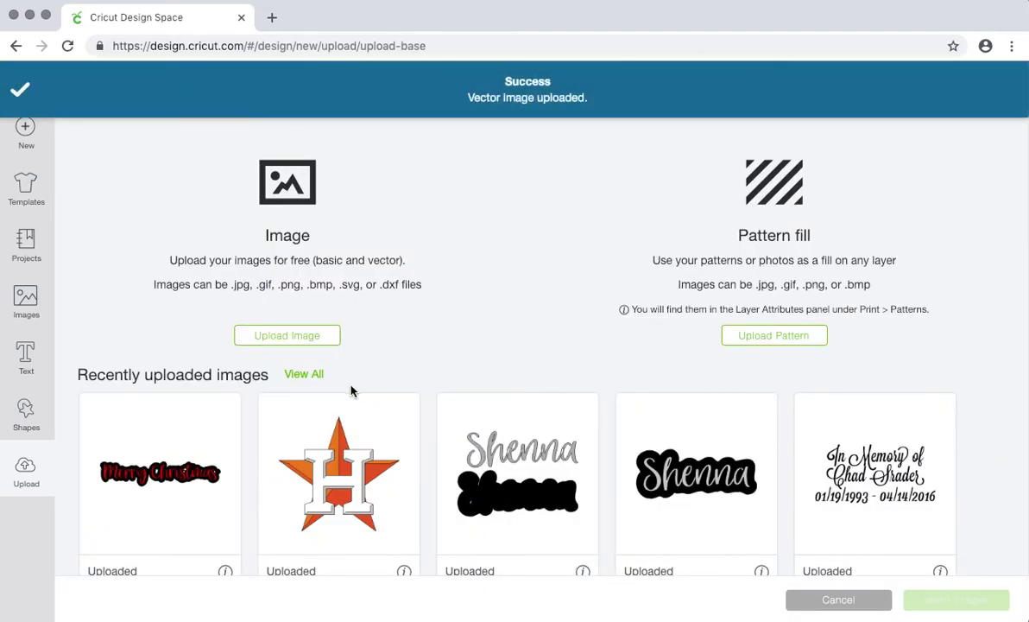
Insert the Merry Christmas upload onto the canvas and scale it to 9.131 × 1.87 inches.
left_click(172, 479)
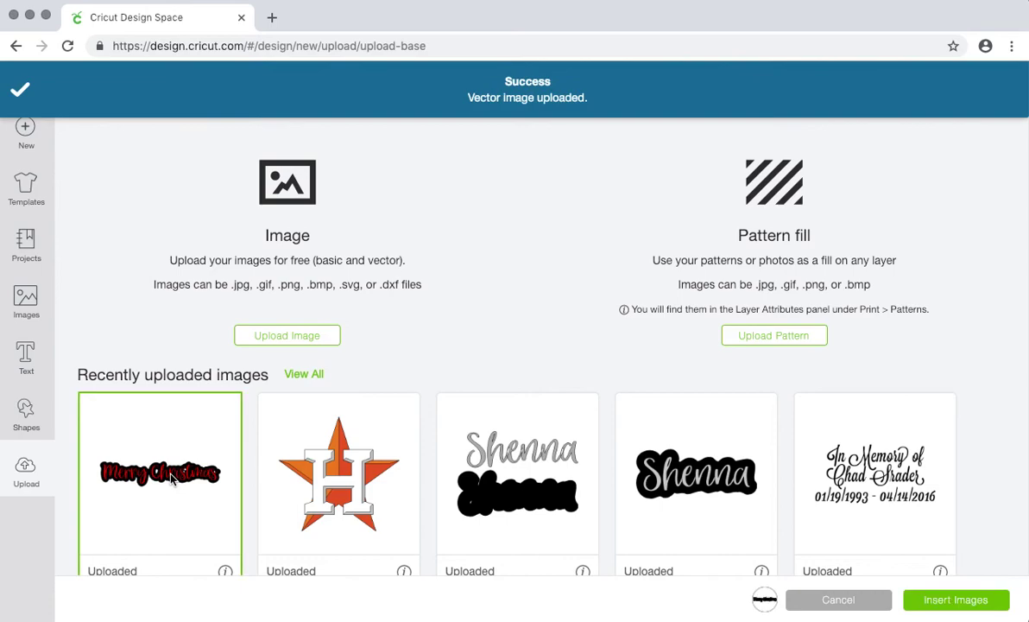
left_click(956, 599)
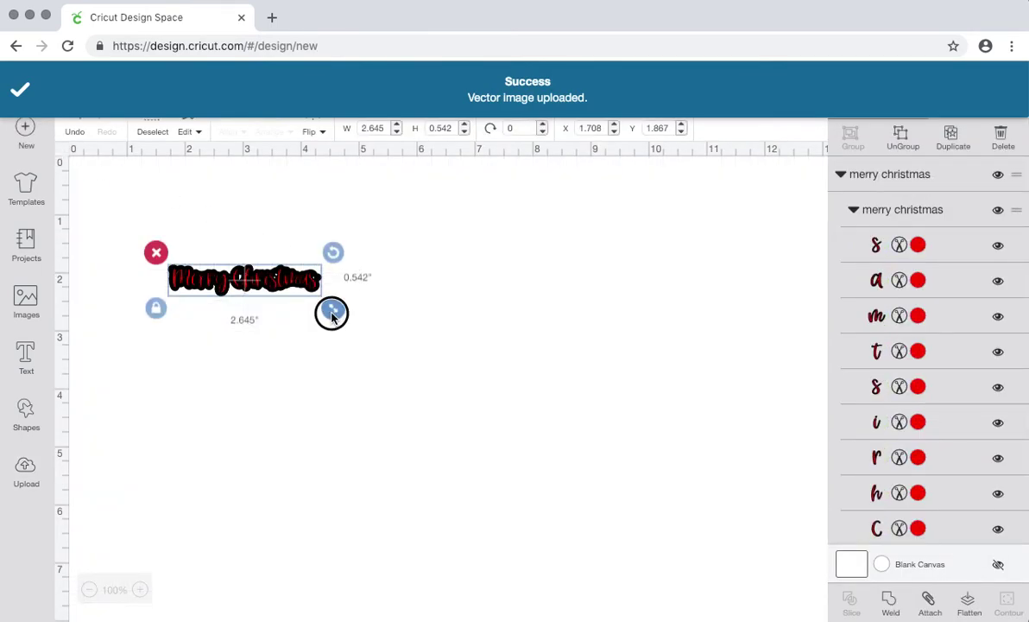
left_click_drag(332, 316, 709, 385)
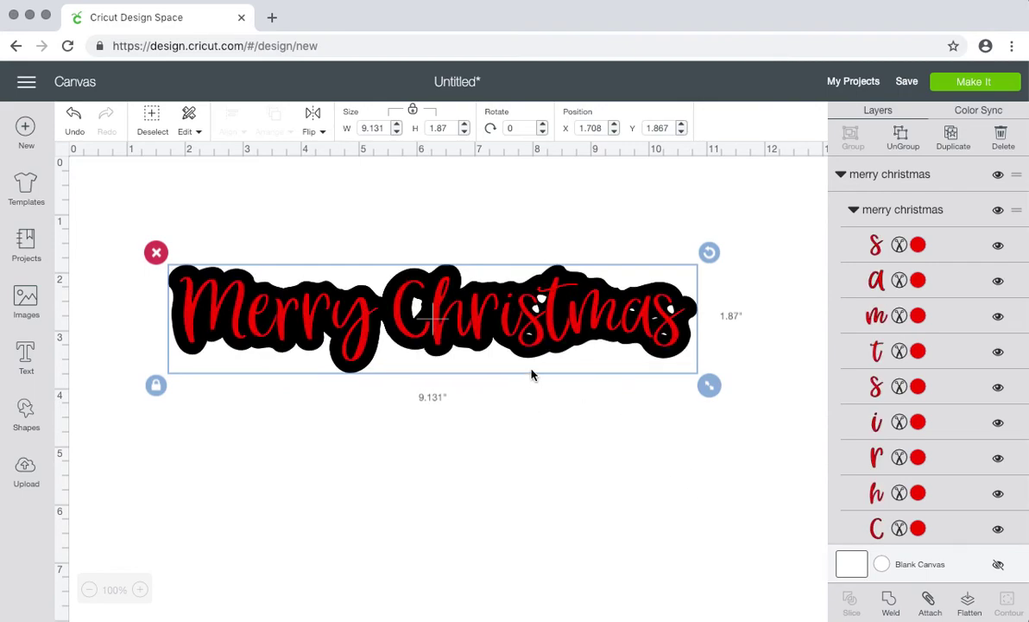
left_click_drag(532, 374, 531, 402)
left_click(531, 403)
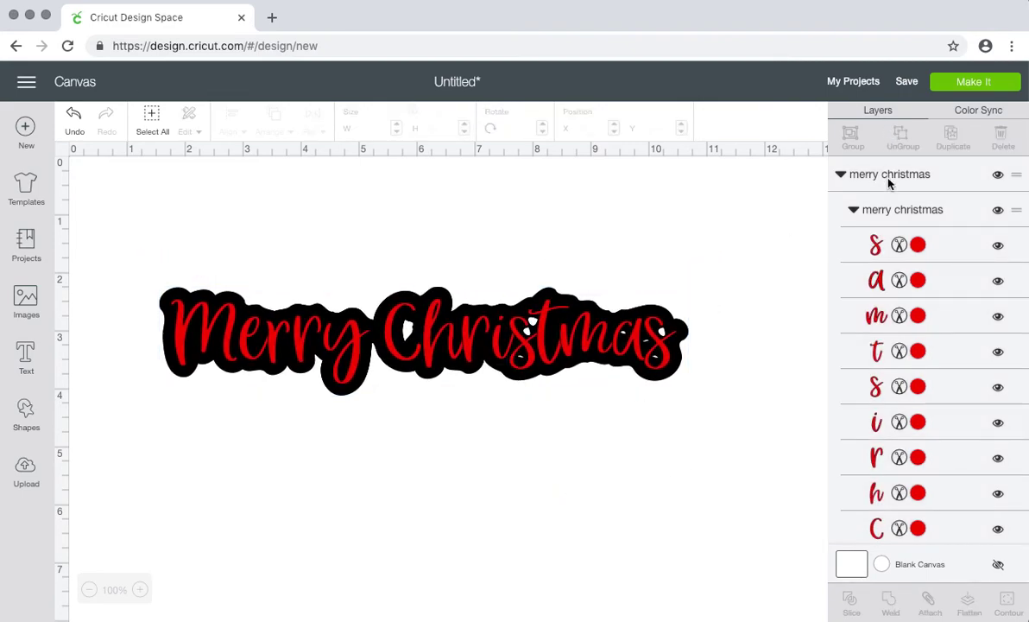
Ungroup the design, weld the red letters into one Weld Result layer, and select the black outset.
left_click(898, 174)
left_click(900, 138)
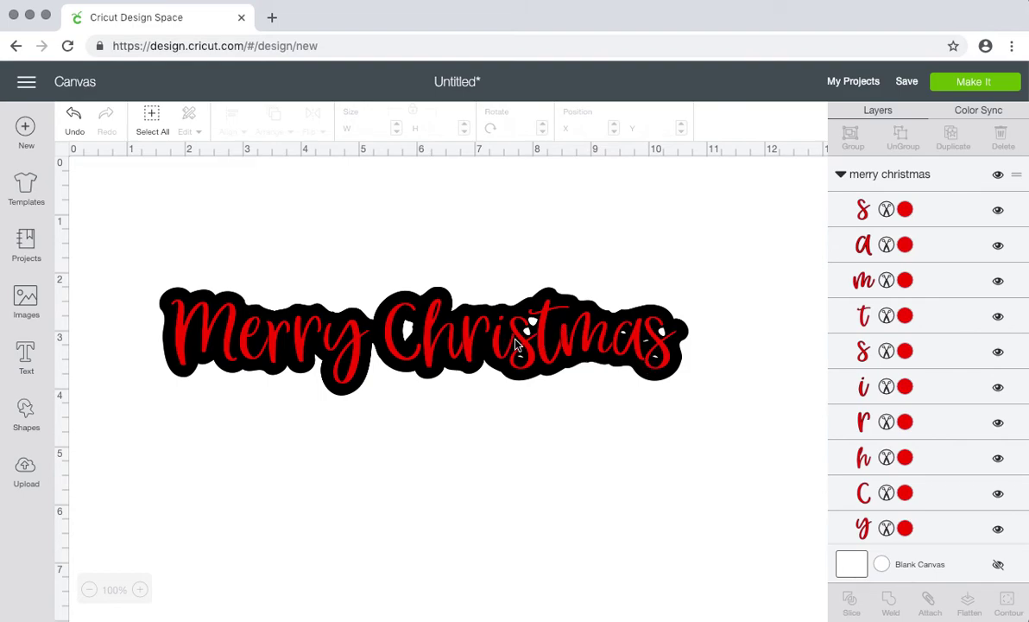
left_click(893, 187)
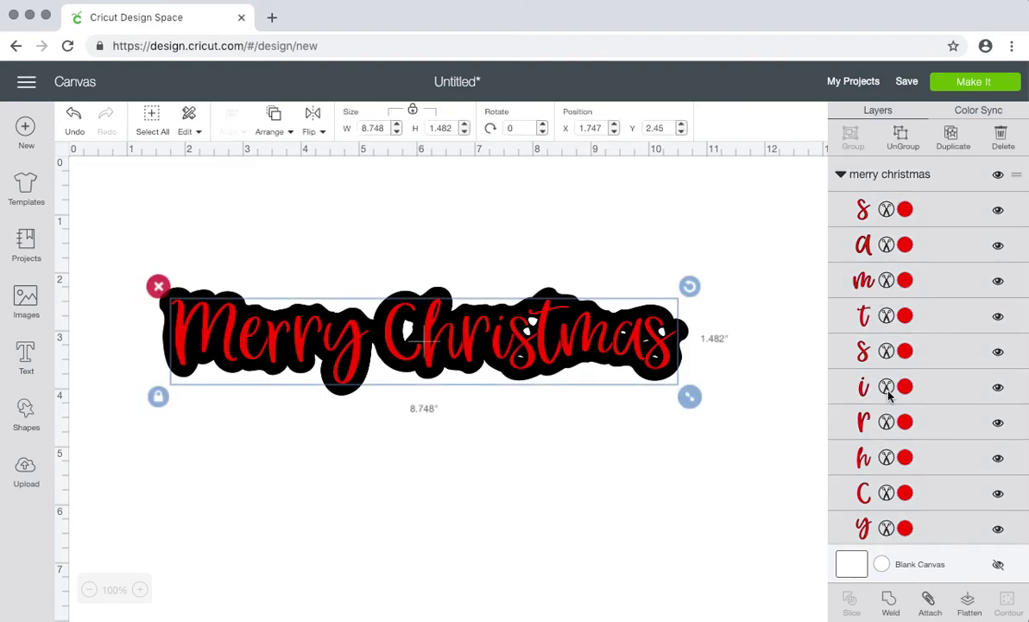
left_click(890, 600)
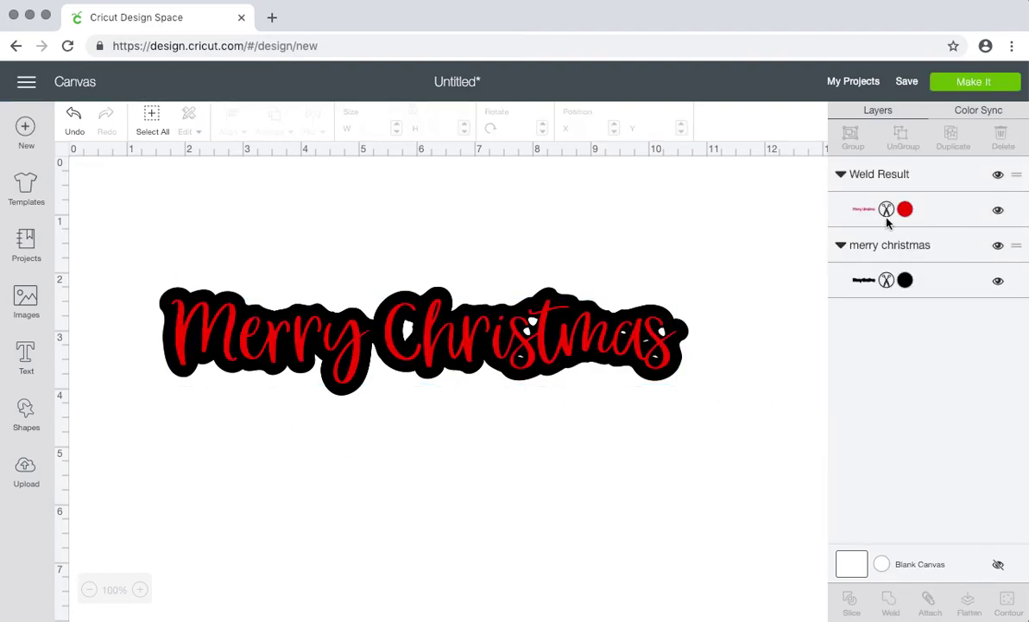
left_click(891, 259)
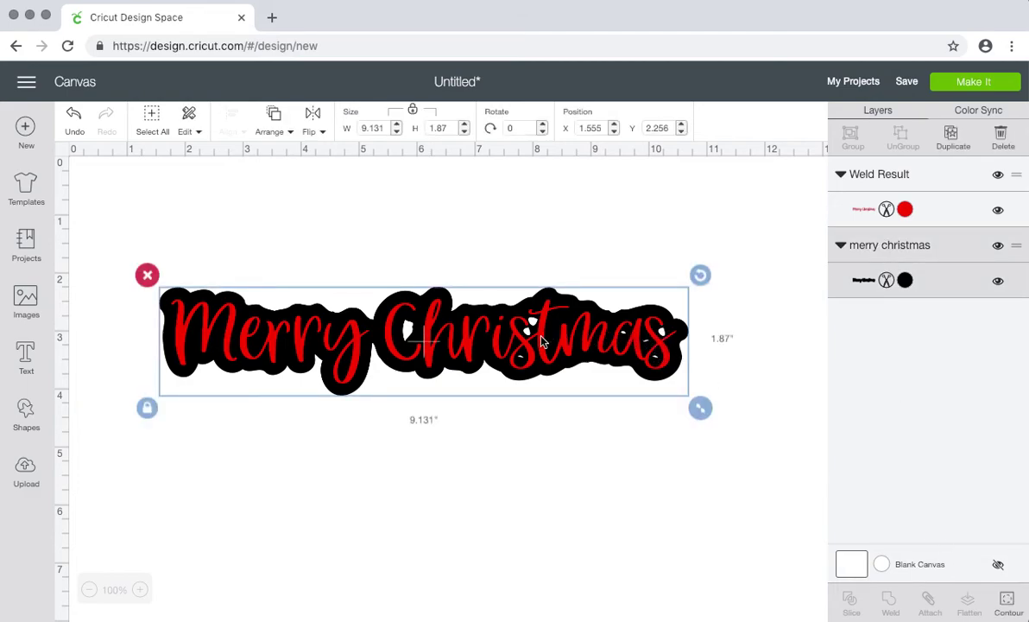
Hide all inner contours of the black 'merry christmas' outset layer.
left_click(1008, 599)
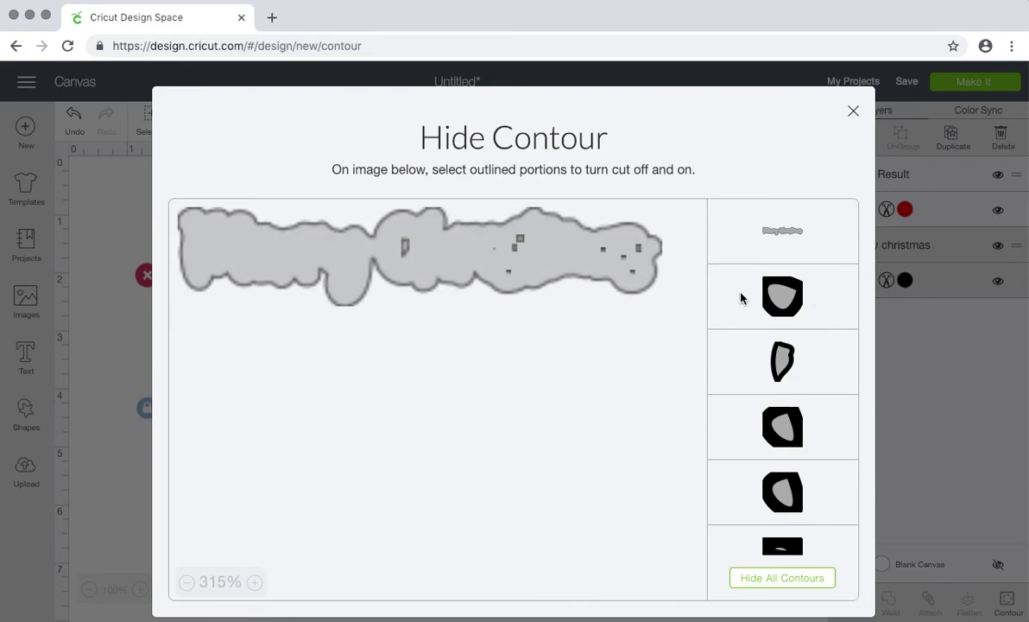
left_click(756, 583)
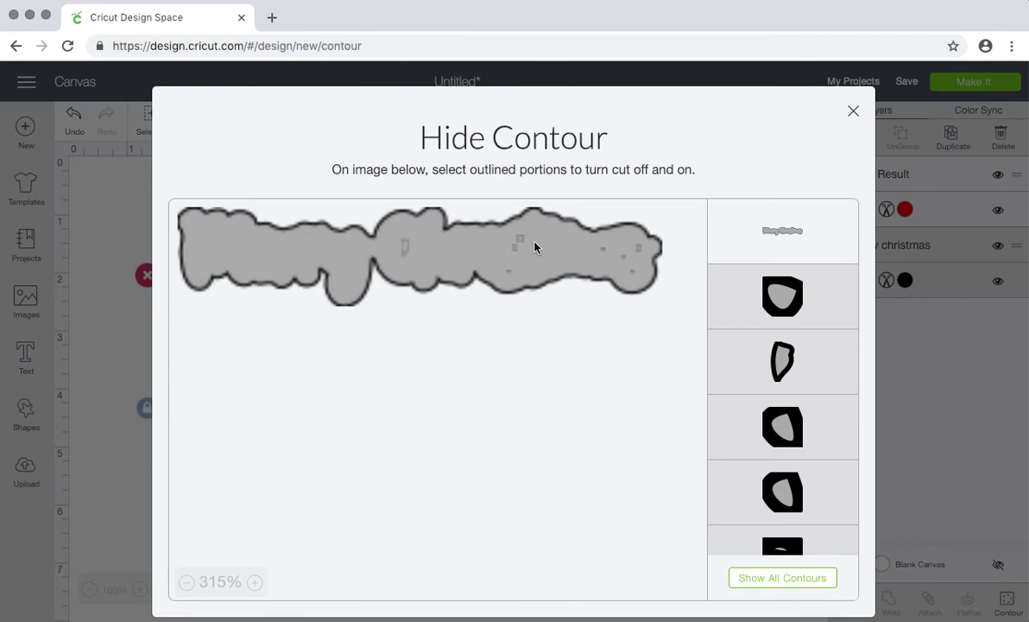
left_click(855, 113)
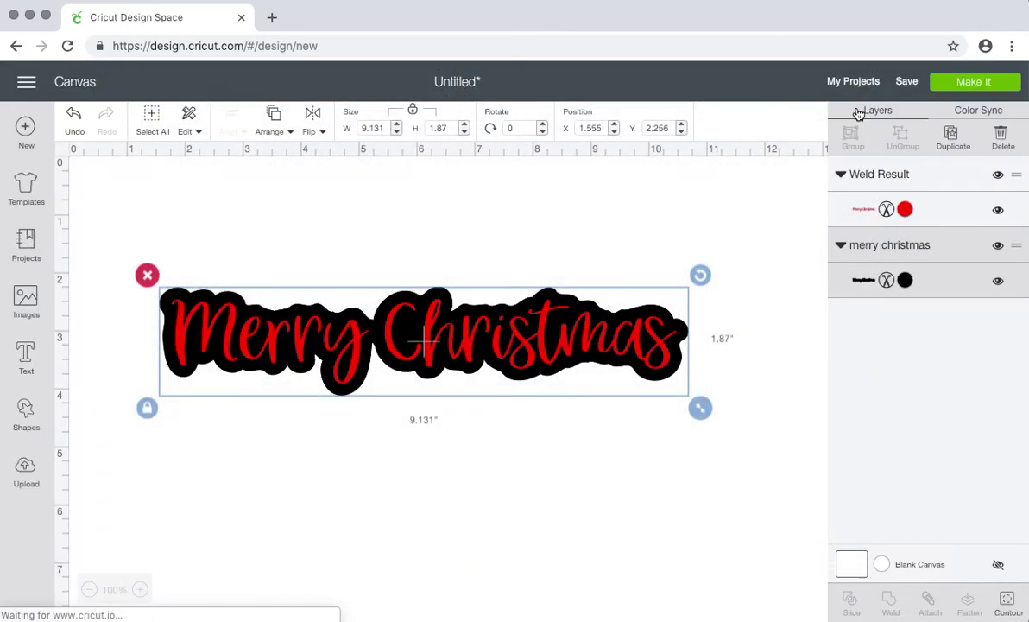
left_click(512, 446)
Group the red Weld Result with the black outset and resize to about 8.561 × 1.754 inches.
left_click_drag(122, 471, 721, 249)
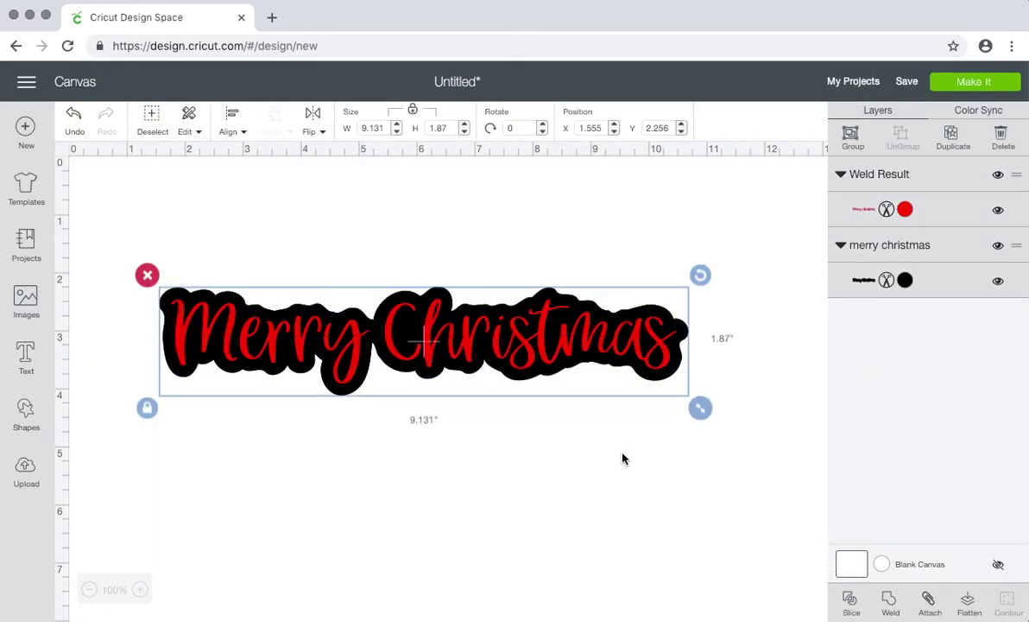
left_click(852, 149)
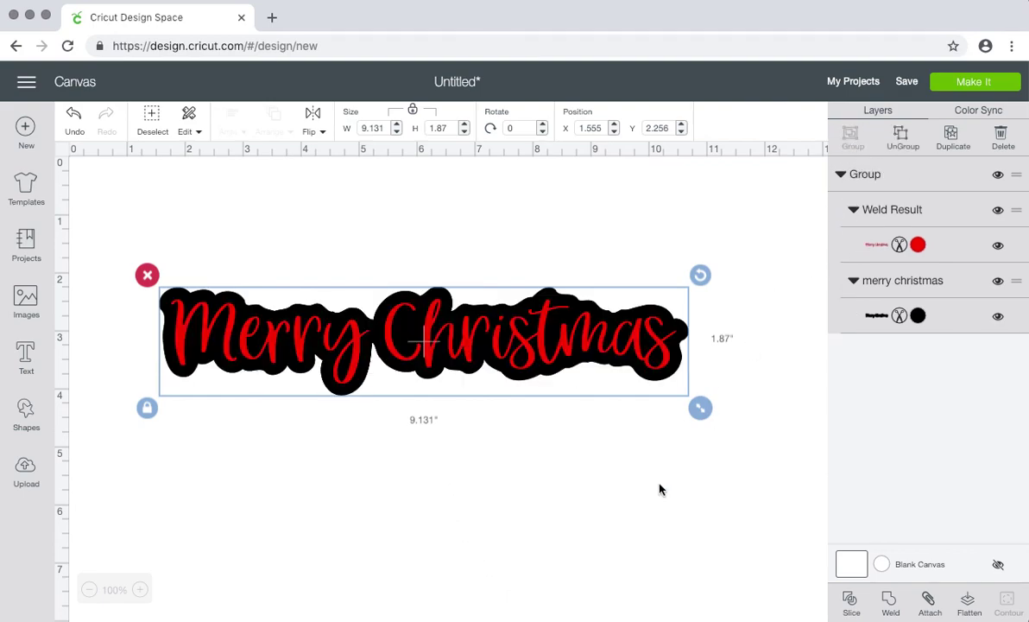
left_click_drag(700, 408, 666, 400)
left_click(474, 437)
left_click(404, 323)
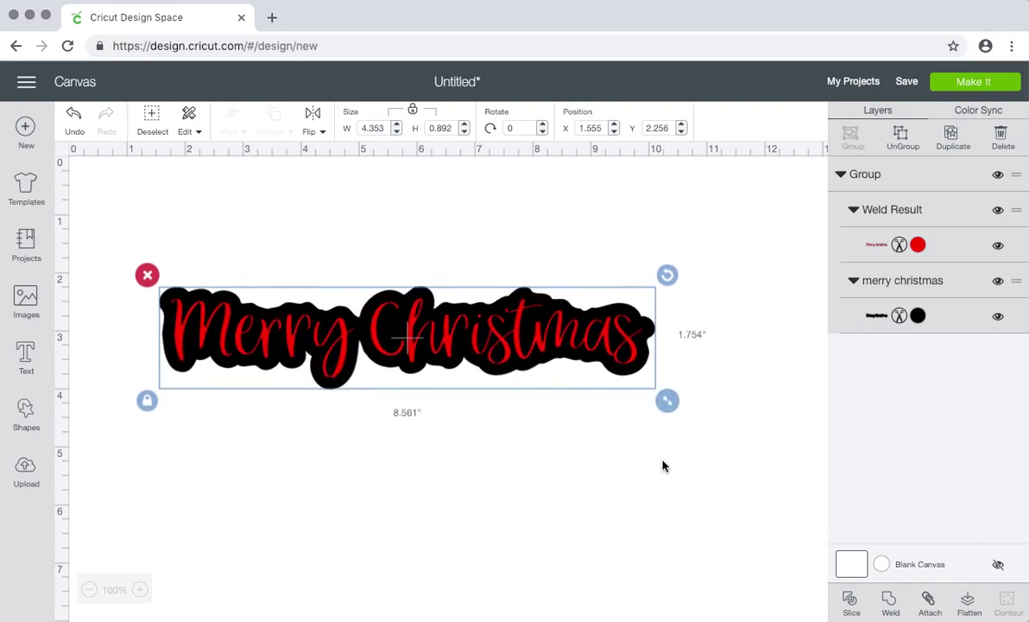